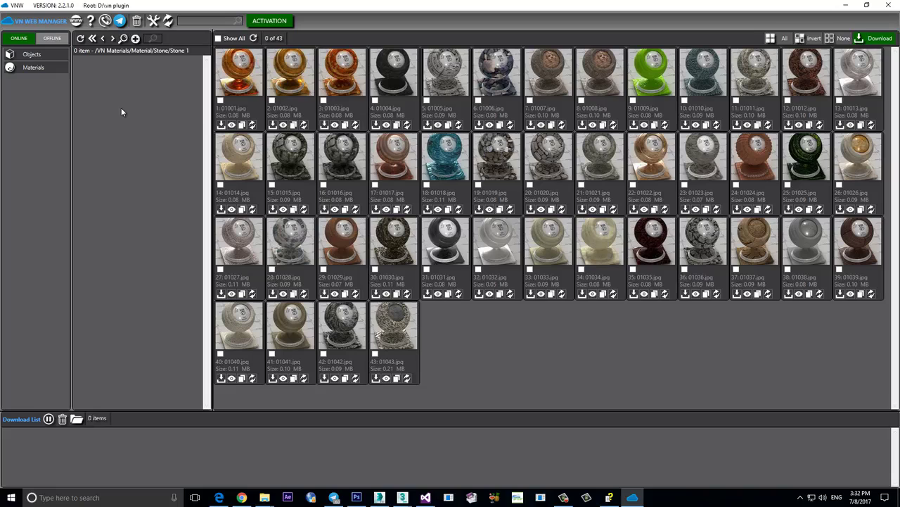
Preview the stone material 01014 and download it from the online library
{"action": "left_click", "coordinate": [231, 209]}
{"action": "left_click", "coordinate": [382, 203]}
{"action": "left_click", "coordinate": [221, 209]}
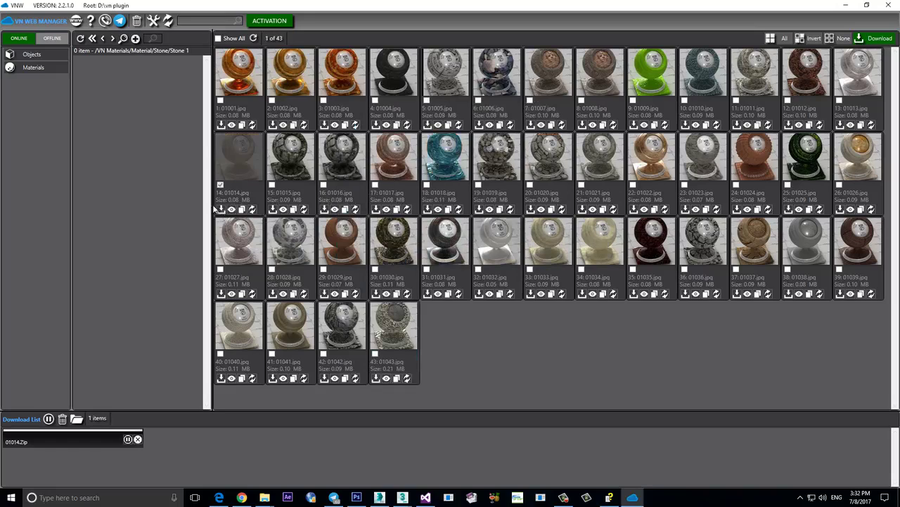
Switch to 3ds Max, refresh the Stone 1 material list and apply the downloaded material 1014 to the selected floor
{"action": "left_click", "coordinate": [844, 5]}
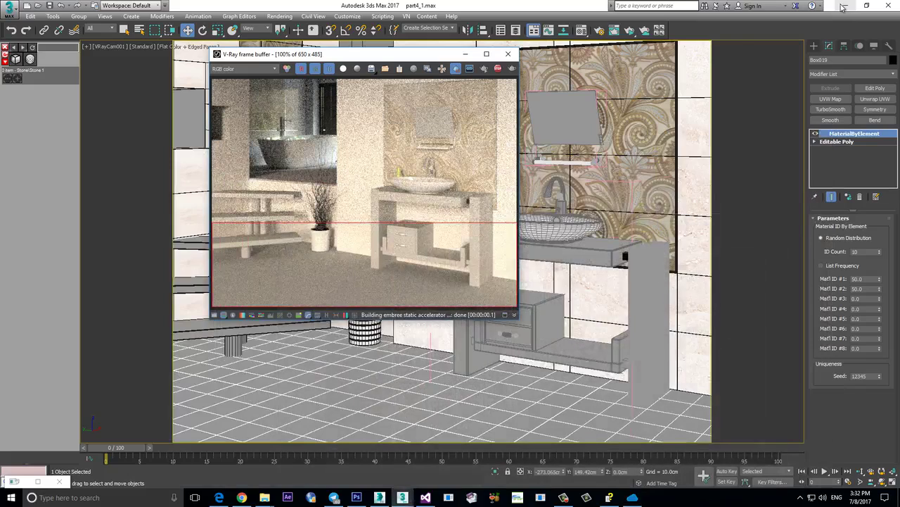
{"action": "left_click", "coordinate": [33, 48]}
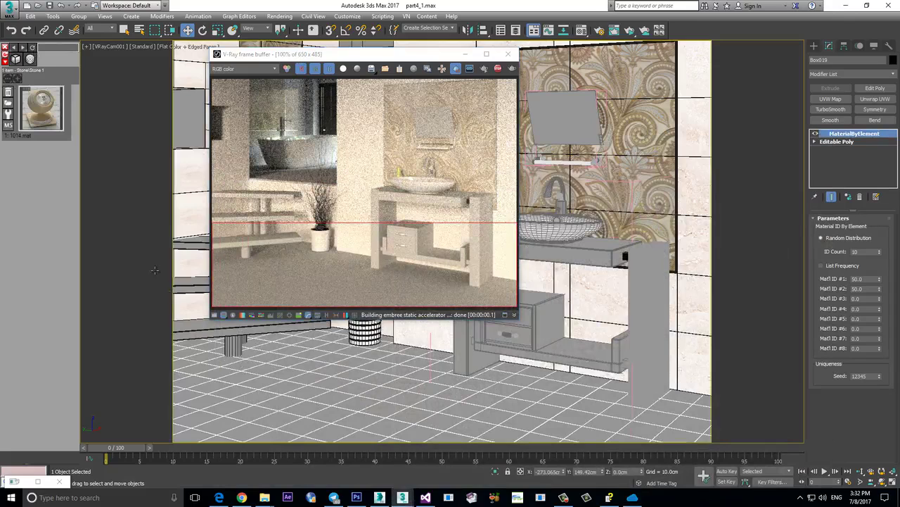
{"action": "left_click", "coordinate": [47, 116]}
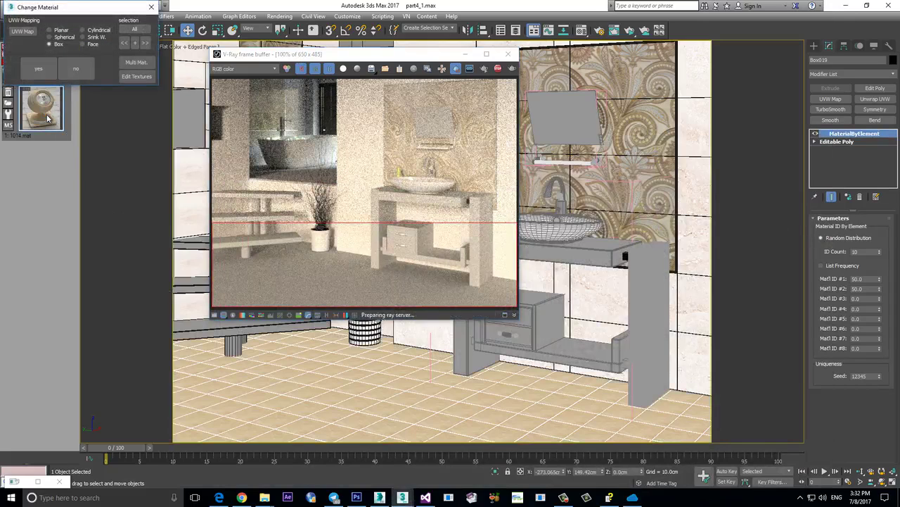
{"action": "left_click", "coordinate": [38, 69]}
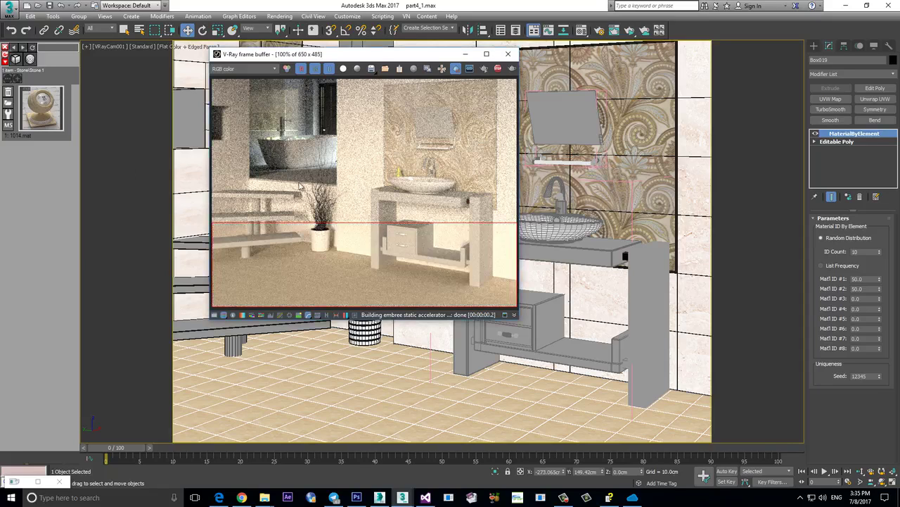
Set the render region around the wall shelves and select the shelf boards and their posts in the camera view
{"action": "left_click_drag", "start_coordinate": [310, 187], "coordinate": [212, 264]}
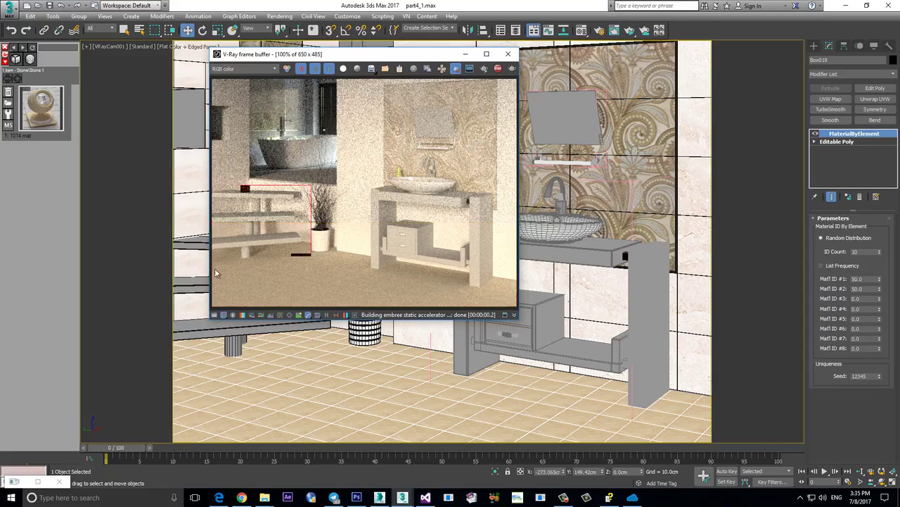
{"action": "left_click_drag", "start_coordinate": [316, 54], "coordinate": [436, 51]}
{"action": "left_click", "coordinate": [247, 249]}
{"action": "left_click", "coordinate": [248, 261], "text": "ctrl"}
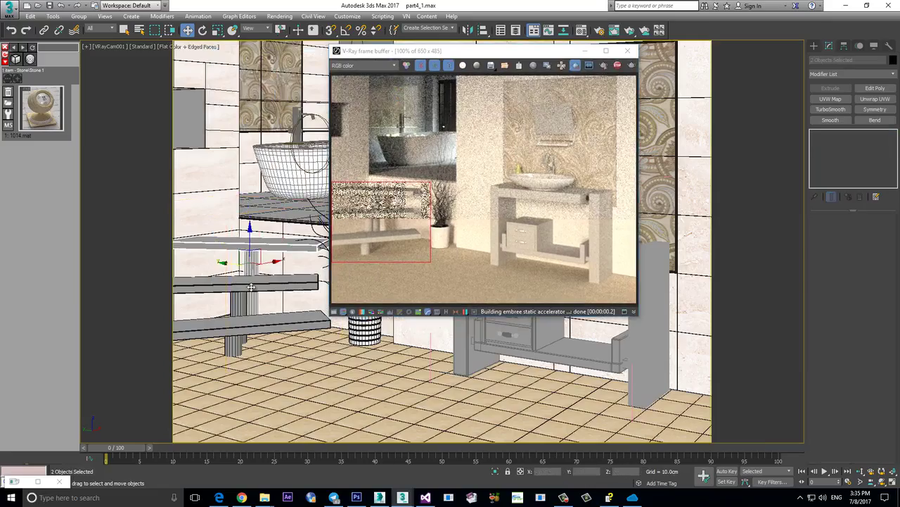
{"action": "left_click", "coordinate": [246, 283], "text": "ctrl"}
{"action": "left_click", "coordinate": [240, 301], "text": "ctrl"}
{"action": "left_click", "coordinate": [238, 324], "text": "ctrl"}
{"action": "left_click", "coordinate": [232, 345], "text": "ctrl"}
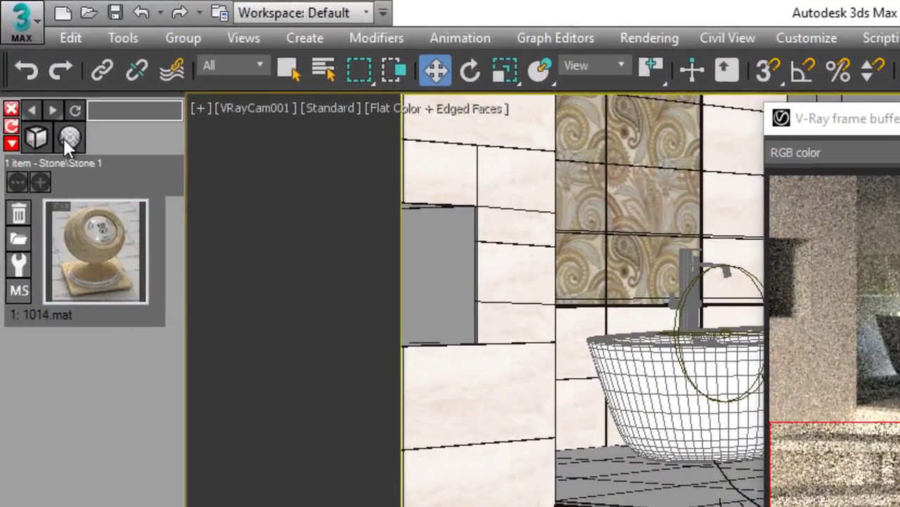
Load the Persian Wood material category and add the washbasin table to the selected shelves
{"action": "left_click", "coordinate": [40, 79]}
{"action": "mouse_move", "coordinate": [123, 153]}
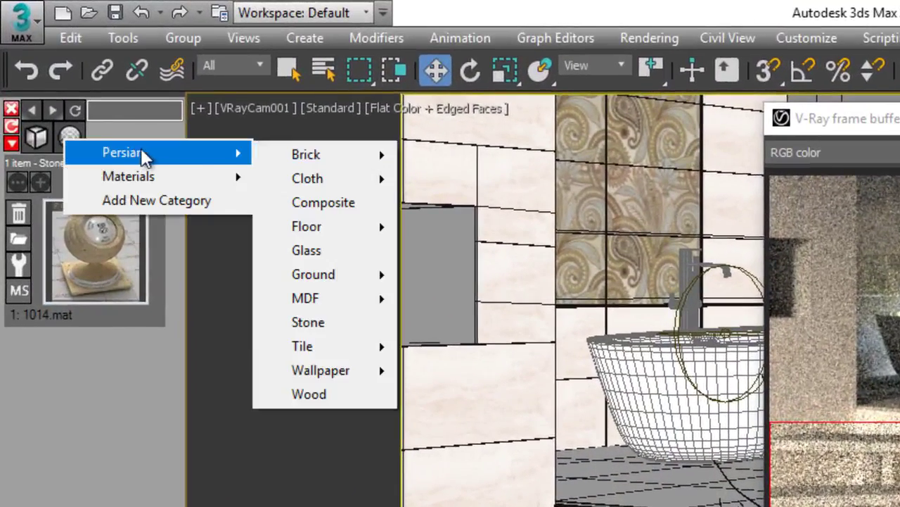
{"action": "left_click", "coordinate": [347, 394]}
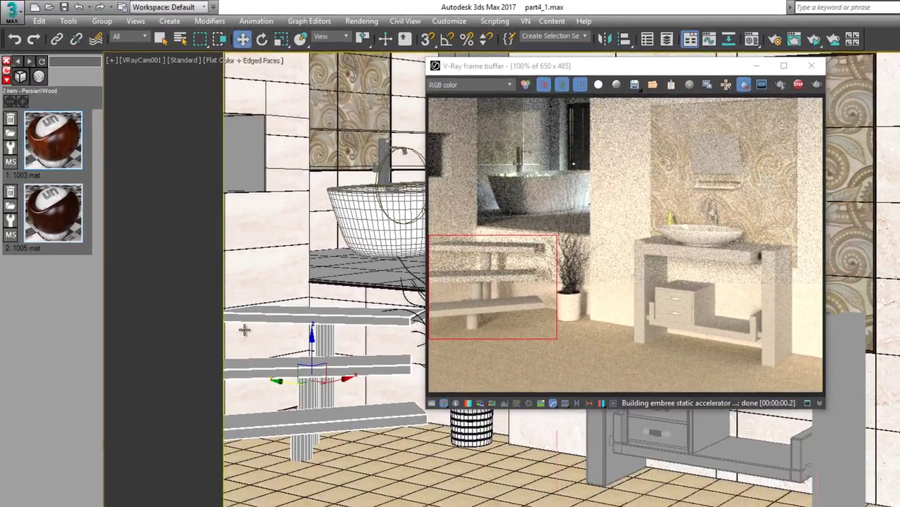
{"action": "left_click", "coordinate": [605, 447]}
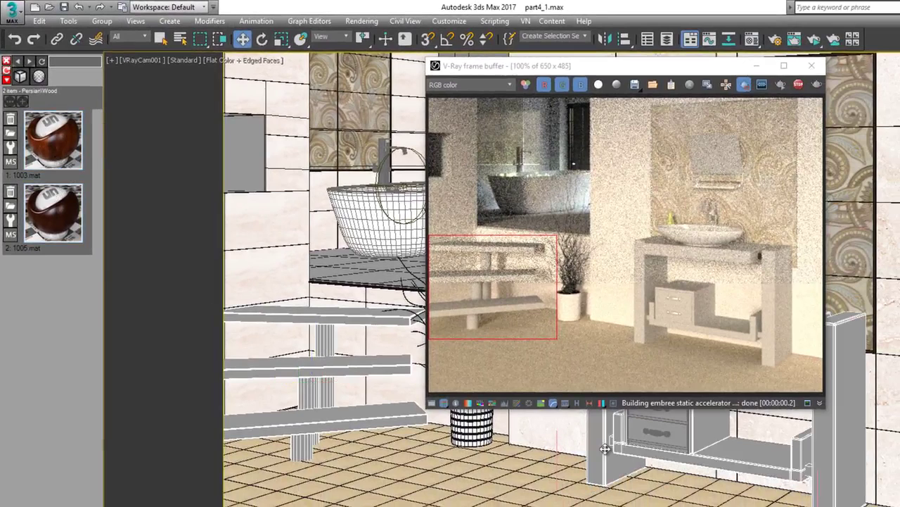
Try the wood material 1003 on the selected shelves and washbasin table, and replace it with 1005
{"action": "left_click", "coordinate": [62, 161]}
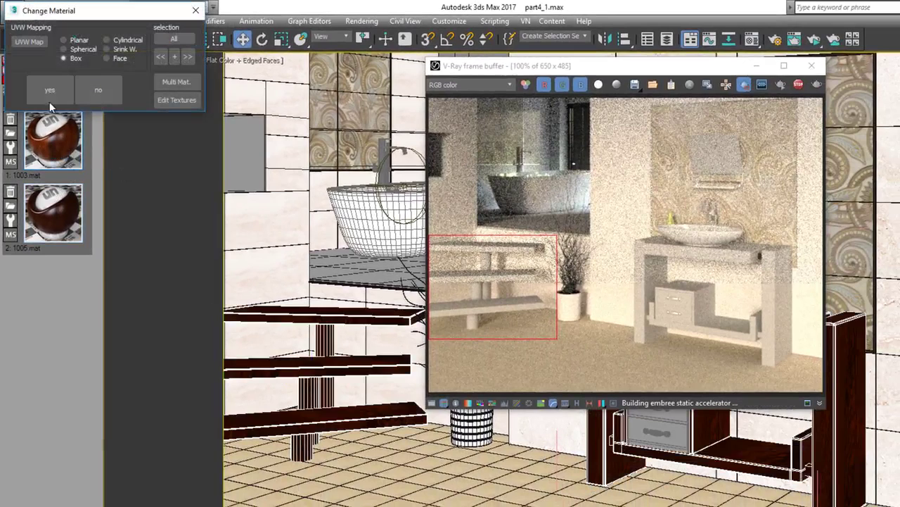
{"action": "left_click", "coordinate": [49, 99]}
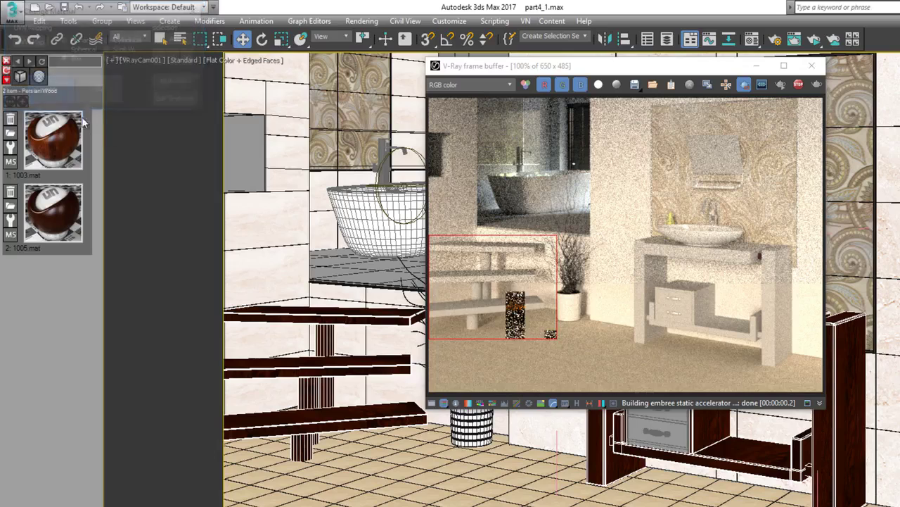
{"action": "left_click", "coordinate": [58, 211]}
{"action": "left_click", "coordinate": [42, 151]}
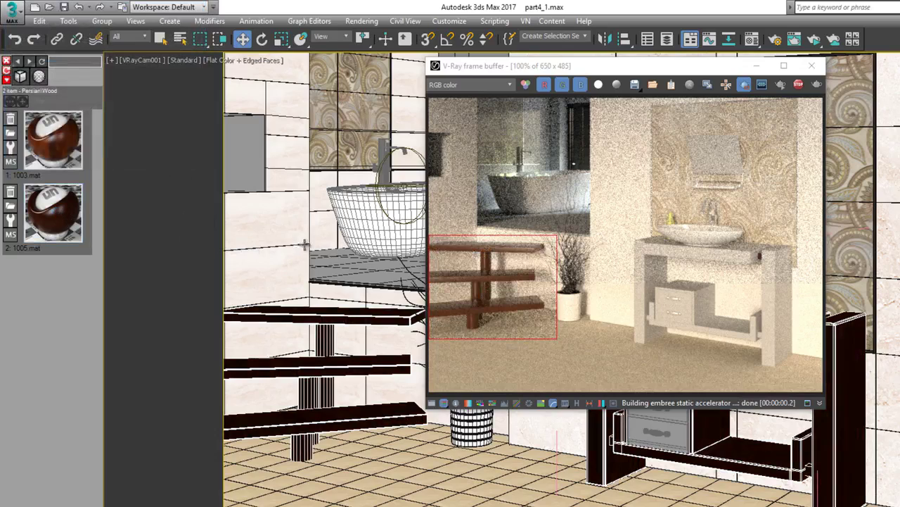
Render the region around the washbasin table and set the render region around the mirror above the basin
{"action": "left_click_drag", "start_coordinate": [625, 227], "coordinate": [808, 377]}
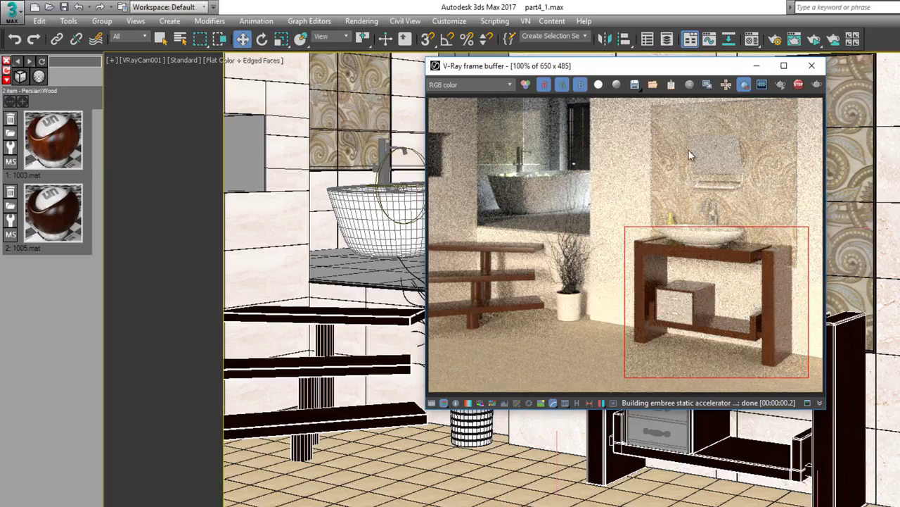
{"action": "left_click_drag", "start_coordinate": [678, 130], "coordinate": [752, 192]}
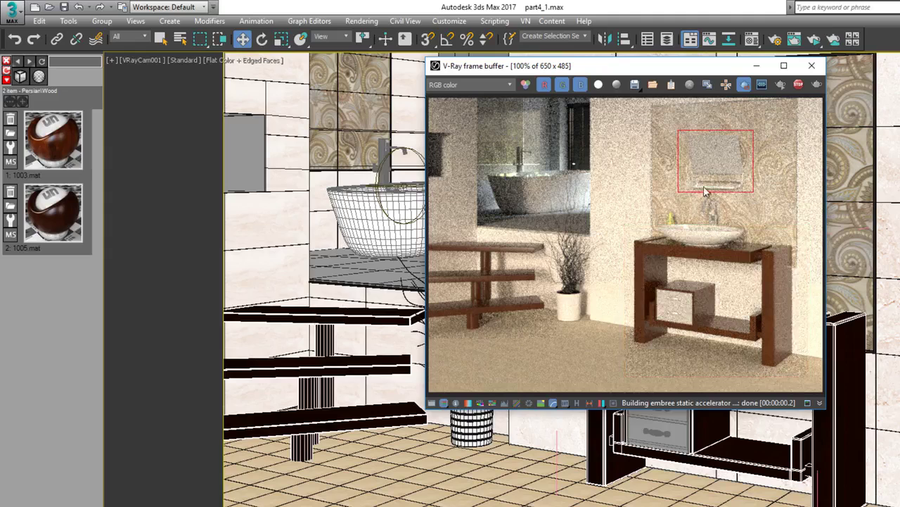
Load the Metal 1 category from Materials in the plugin's material browser
{"action": "left_click", "coordinate": [50, 79]}
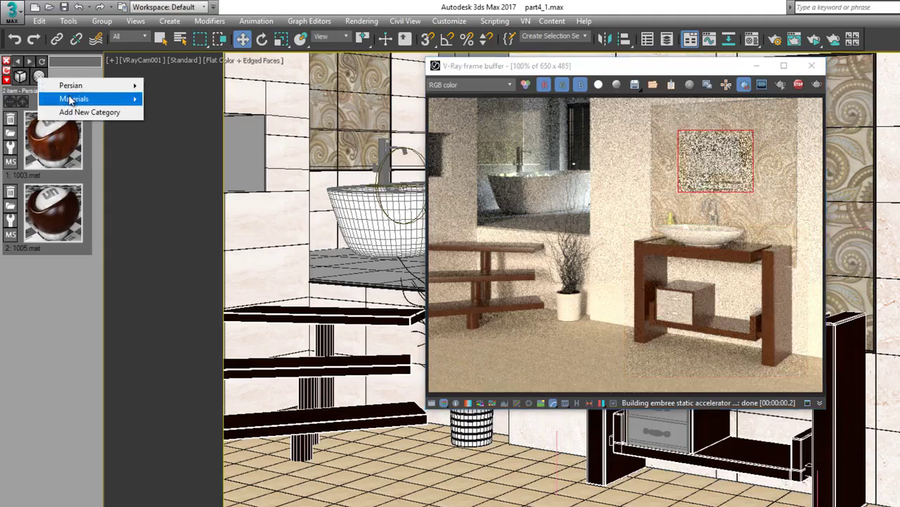
{"action": "mouse_move", "coordinate": [77, 98]}
{"action": "mouse_move", "coordinate": [211, 247]}
{"action": "left_click", "coordinate": [249, 246]}
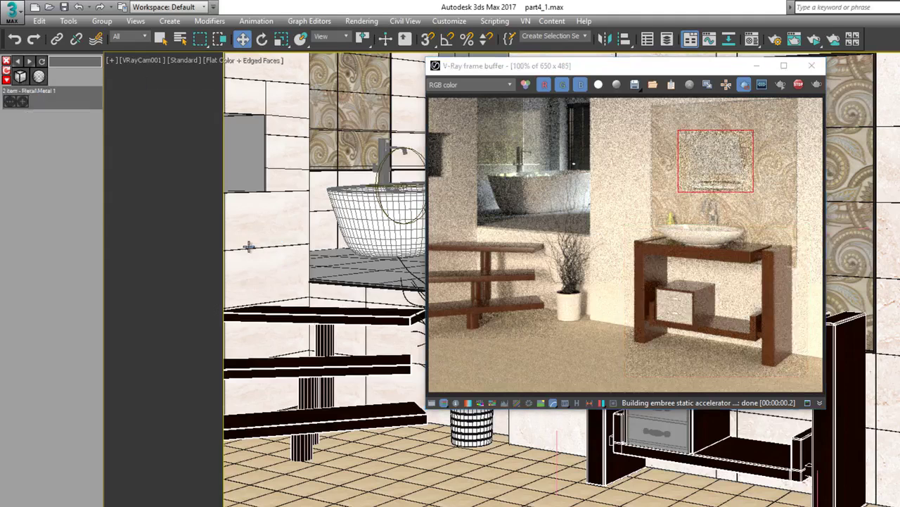
Switch to VN Web Manager and open its online Metal 1 materials category
{"action": "left_click", "coordinate": [14, 100]}
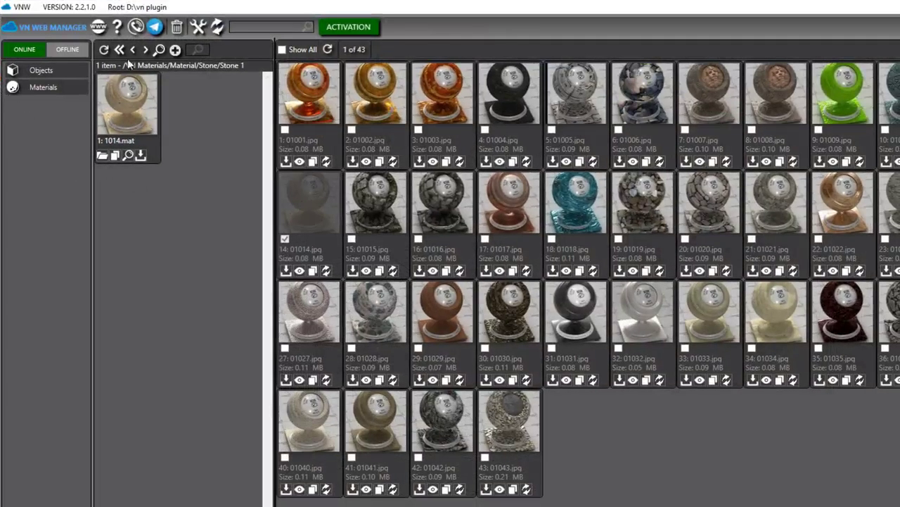
{"action": "left_click", "coordinate": [46, 85]}
{"action": "mouse_move", "coordinate": [113, 106]}
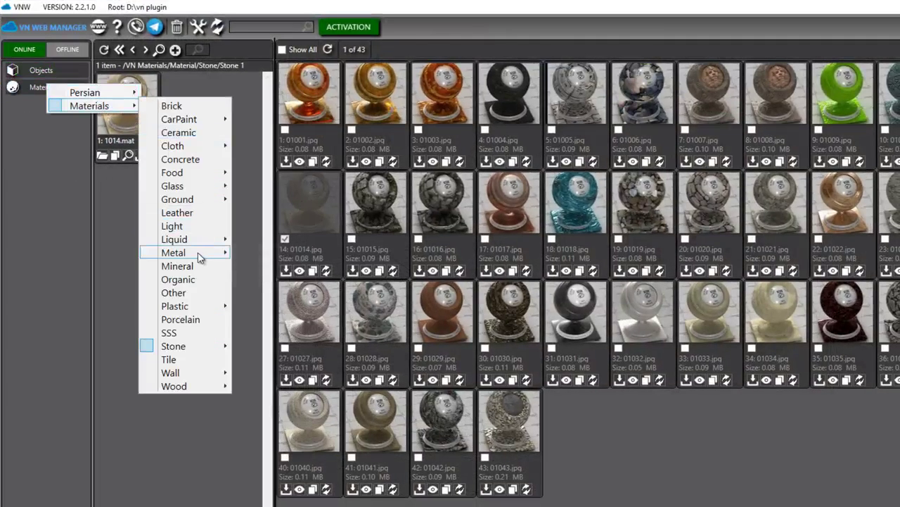
{"action": "mouse_move", "coordinate": [204, 253]}
{"action": "left_click", "coordinate": [245, 253]}
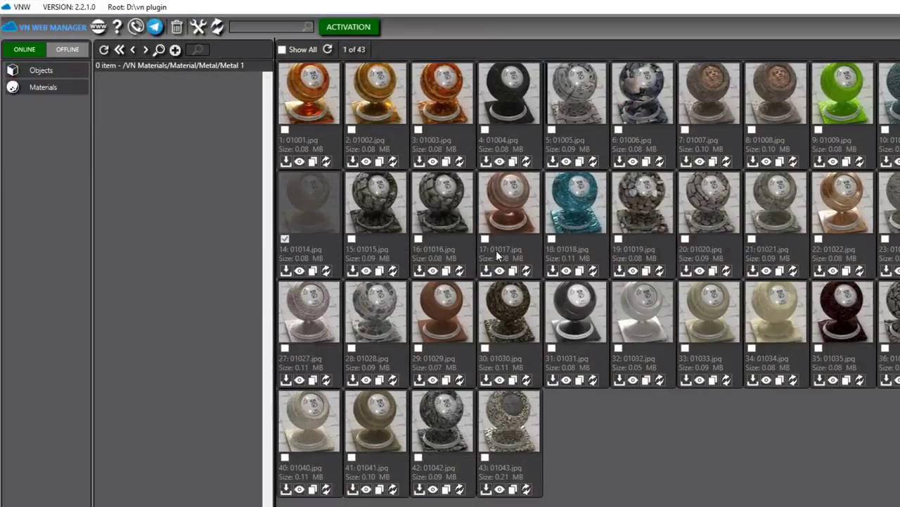
Find the chrome material 01088 in the metal library, preview it and download it
{"action": "scroll", "coordinate": [496, 251], "scroll_direction": "down", "scroll_amount": 6}
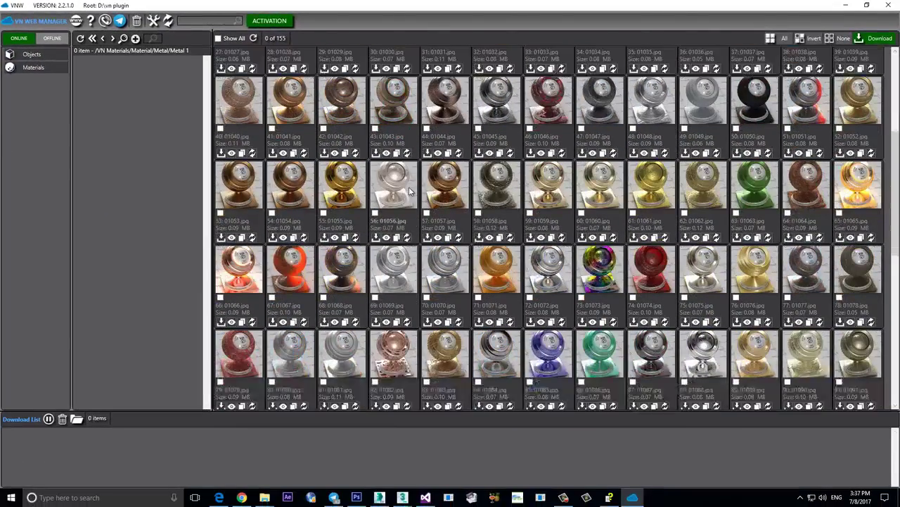
{"action": "scroll", "coordinate": [410, 191], "scroll_direction": "down", "scroll_amount": 3}
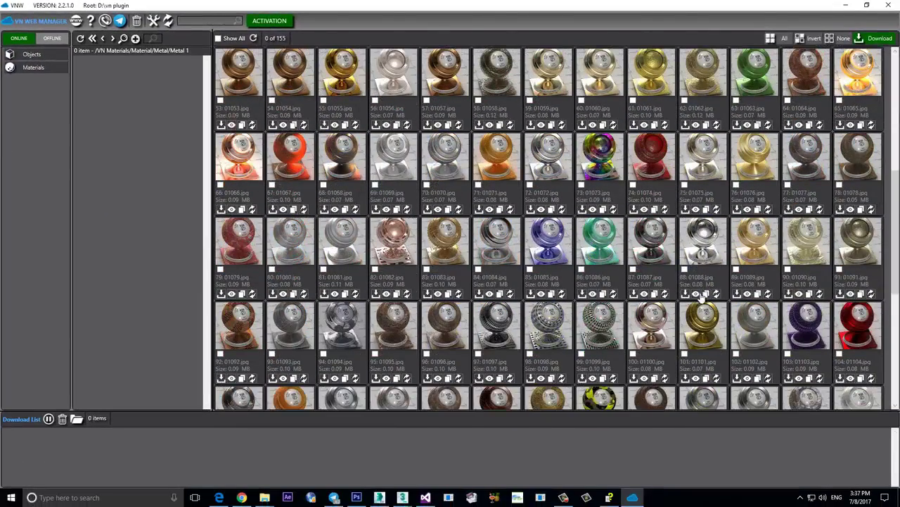
{"action": "left_click", "coordinate": [697, 294]}
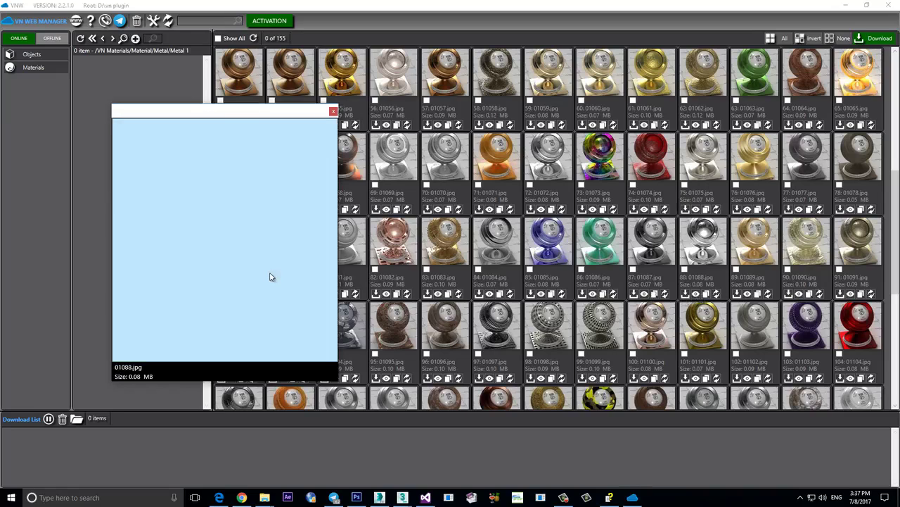
{"action": "left_click", "coordinate": [272, 277]}
{"action": "left_click", "coordinate": [684, 293]}
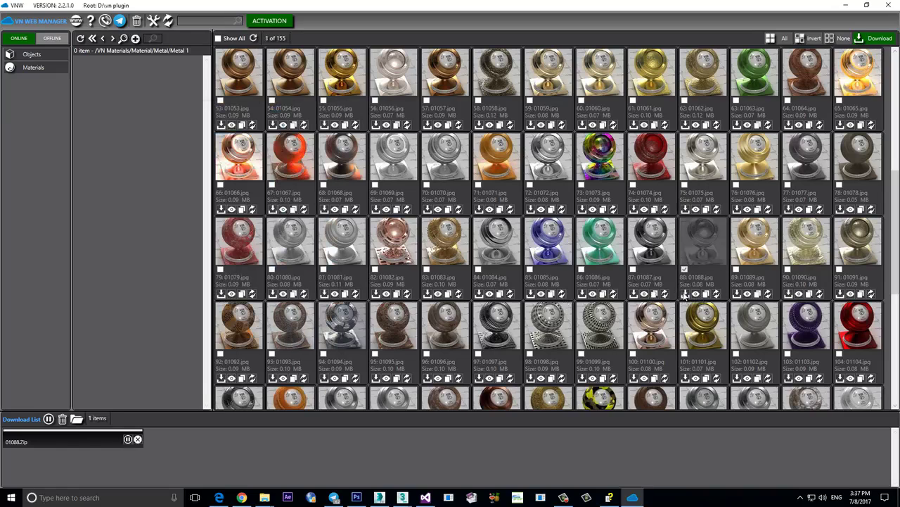
Return to 3ds Max, refresh the Metal 1 list and apply the downloaded material 1088 to the mirror above the basin
{"action": "left_click", "coordinate": [845, 5]}
{"action": "left_click", "coordinate": [32, 47]}
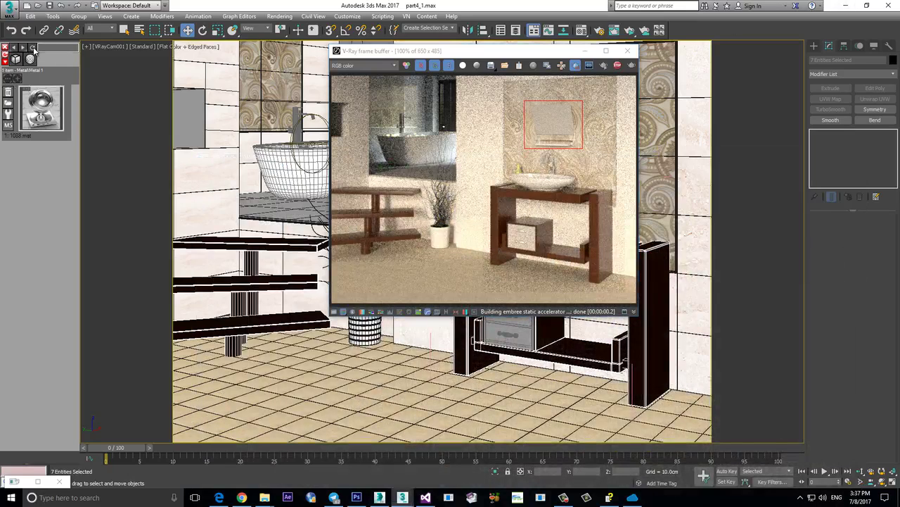
{"action": "left_click_drag", "start_coordinate": [548, 54], "coordinate": [380, 59]}
{"action": "left_click", "coordinate": [567, 122]}
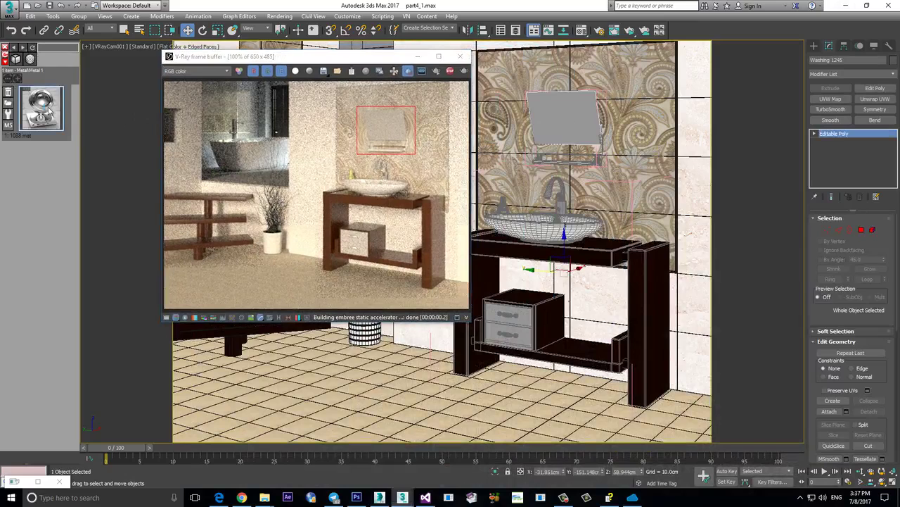
{"action": "double_click", "coordinate": [49, 111]}
{"action": "left_click", "coordinate": [38, 68]}
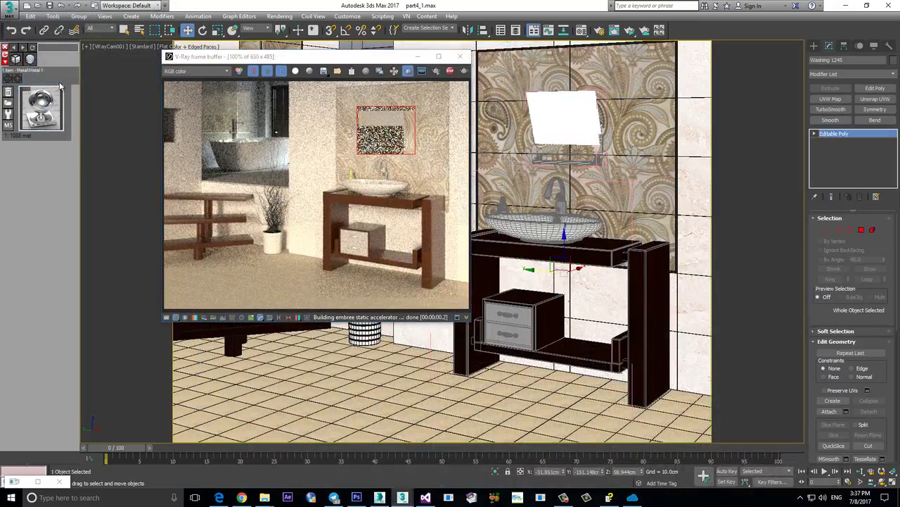
Inspect the mirror's new material in the frame buffer and render the whole frame with the render region off
{"action": "scroll", "coordinate": [394, 128], "scroll_direction": "up", "scroll_amount": 2}
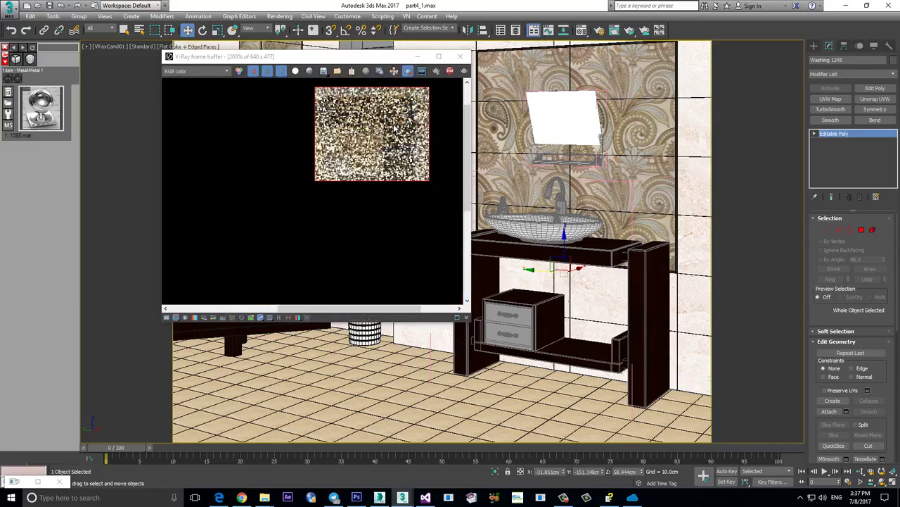
{"action": "scroll", "coordinate": [394, 128], "scroll_direction": "down", "scroll_amount": 2}
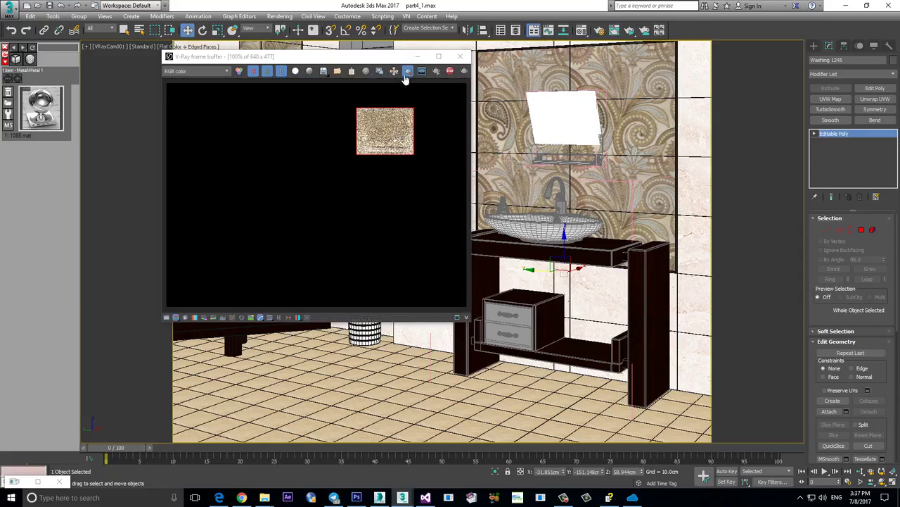
{"action": "left_click_drag", "start_coordinate": [376, 59], "coordinate": [417, 63]}
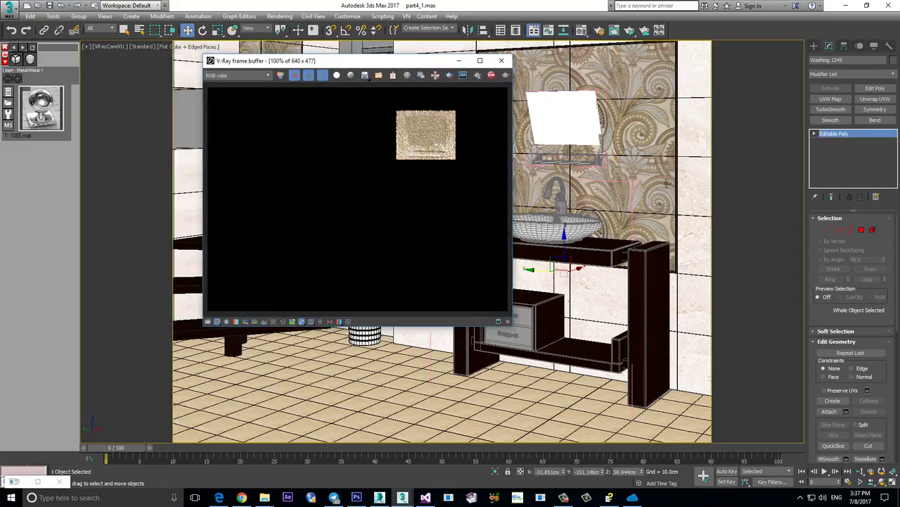
{"action": "scroll", "coordinate": [451, 152], "scroll_direction": "down", "scroll_amount": 2}
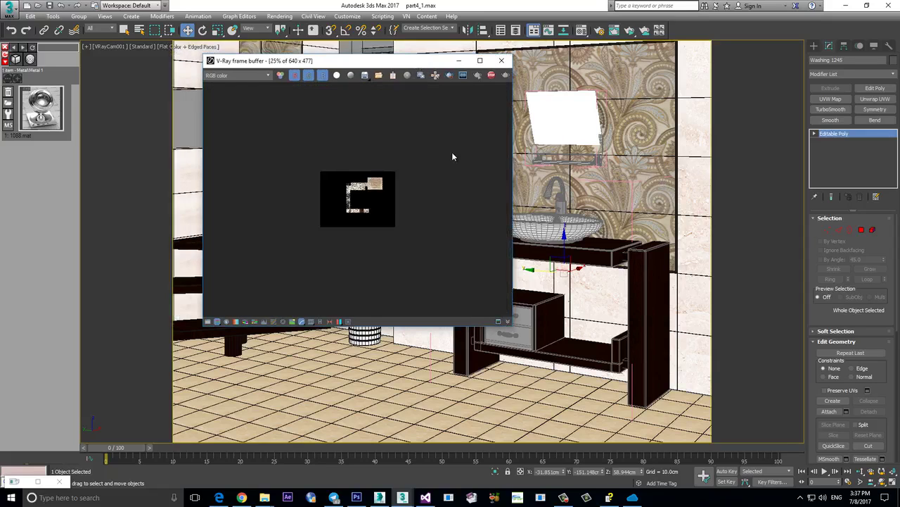
{"action": "scroll", "coordinate": [452, 152], "scroll_direction": "up", "scroll_amount": 2}
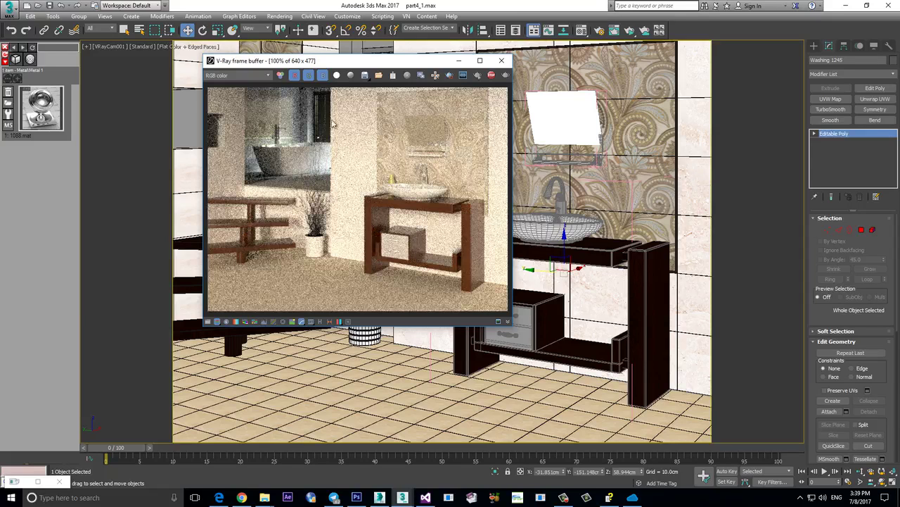
Turn the render region back on around the small wall niche and move the frame buffer clear of it
{"action": "left_click", "coordinate": [448, 74]}
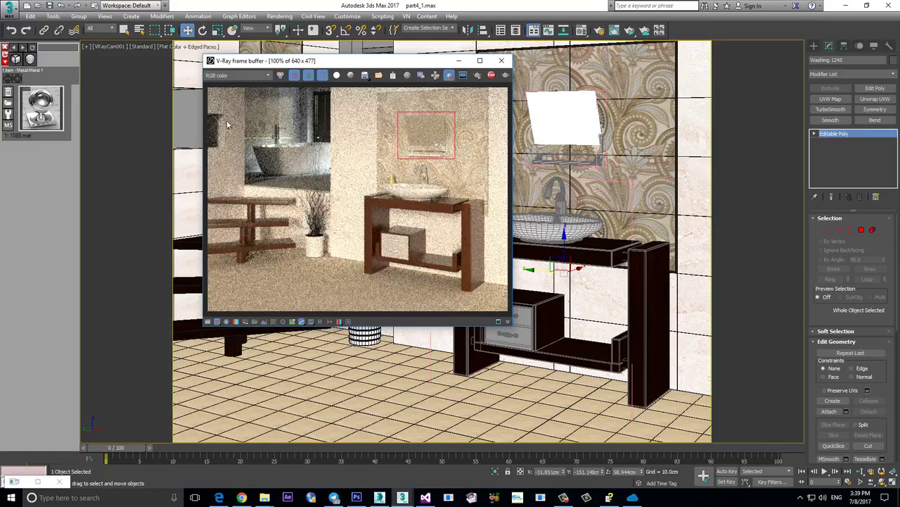
{"action": "left_click_drag", "start_coordinate": [232, 109], "coordinate": [199, 150]}
{"action": "left_click_drag", "start_coordinate": [299, 63], "coordinate": [445, 63]}
In a perspective view, select the panel inside the small wall niche and list the Light category of the materials
{"action": "key", "text": "p"}
{"action": "middle_click_drag", "start_coordinate": [254, 155], "coordinate": [232, 195]}
{"action": "scroll", "coordinate": [260, 221], "scroll_direction": "up", "scroll_amount": 5}
{"action": "left_click", "coordinate": [233, 217]}
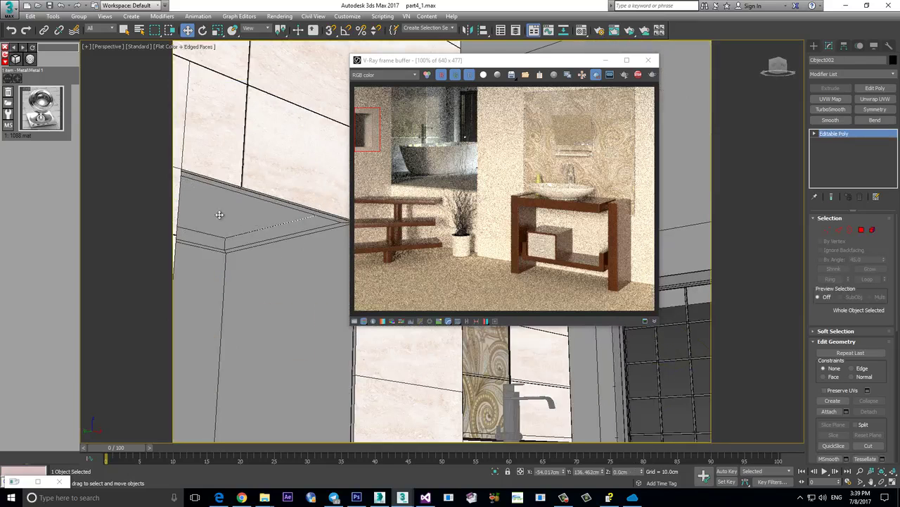
{"action": "left_click", "coordinate": [29, 59]}
{"action": "mouse_move", "coordinate": [57, 78]}
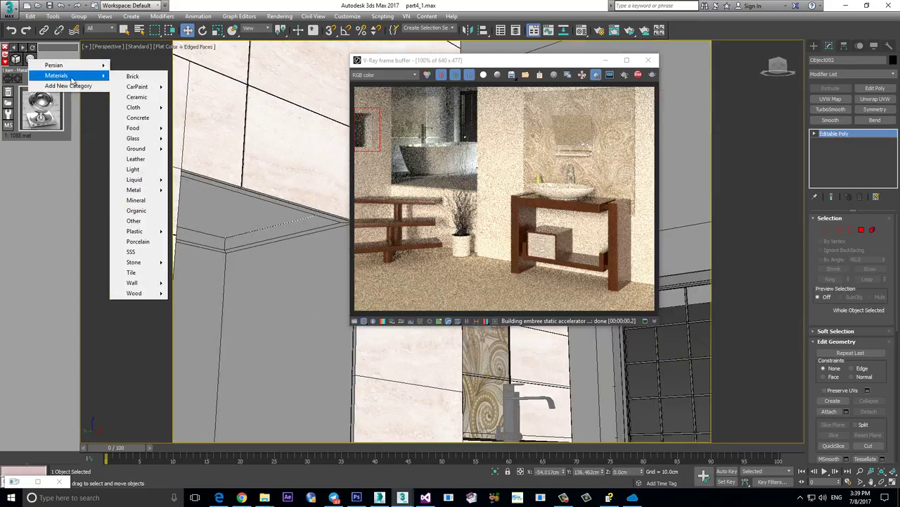
{"action": "left_click", "coordinate": [146, 166]}
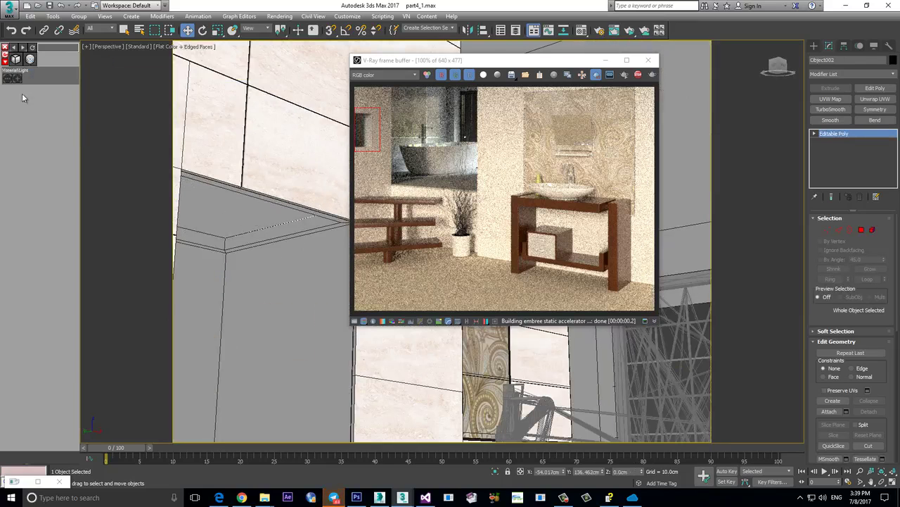
Switch to VN Web Manager, open the Light materials, download material 01008 and preview the downloaded file
{"action": "key", "text": "alt+Tab"}
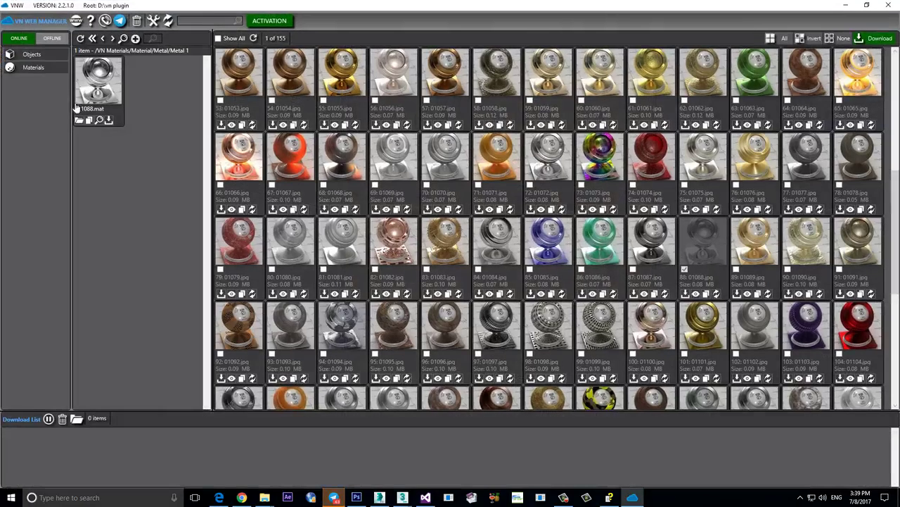
{"action": "mouse_move", "coordinate": [63, 82]}
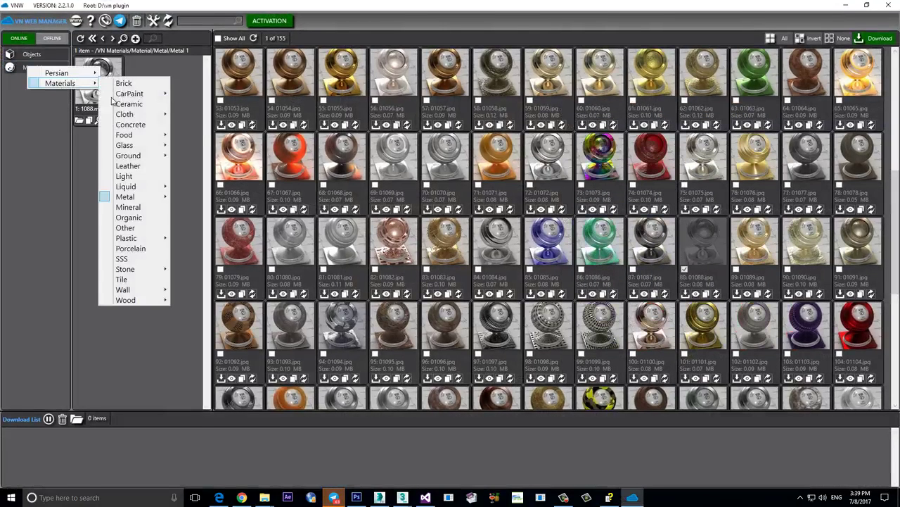
{"action": "left_click", "coordinate": [131, 175]}
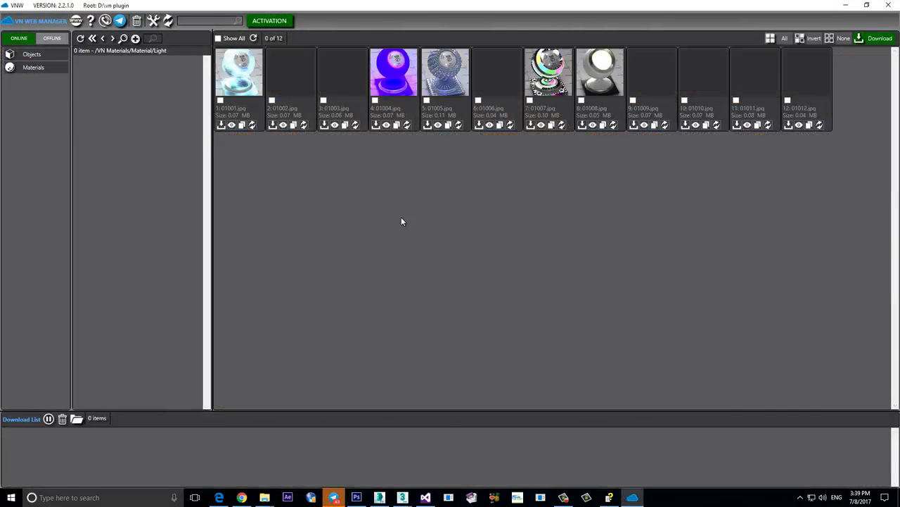
{"action": "left_click", "coordinate": [582, 125]}
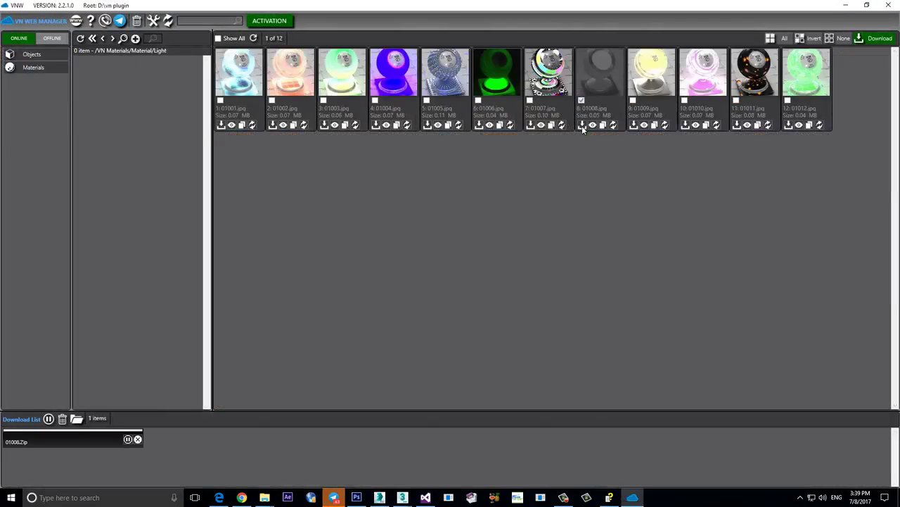
{"action": "left_click", "coordinate": [99, 90]}
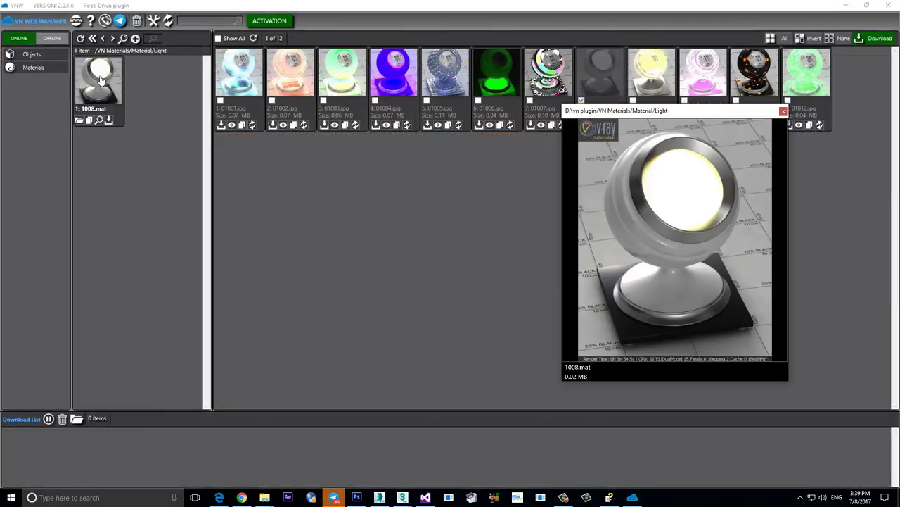
{"action": "left_click", "coordinate": [784, 110]}
Return to 3ds Max, refresh the Light list and apply material 1008 to the selected niche panel
{"action": "left_click", "coordinate": [845, 7]}
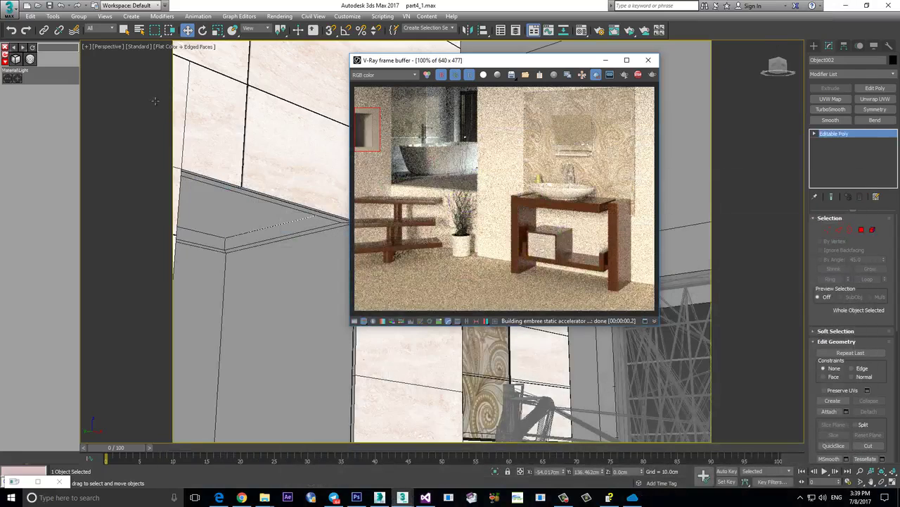
{"action": "left_click", "coordinate": [31, 48]}
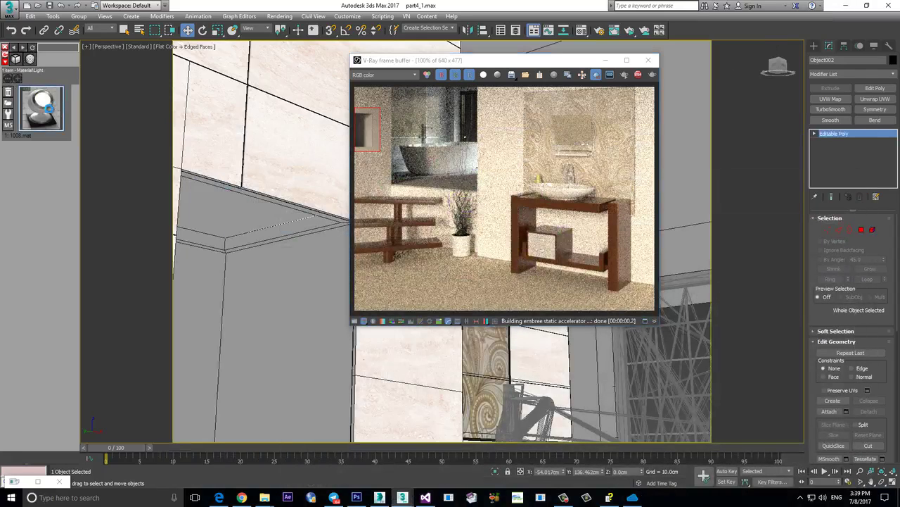
{"action": "left_click", "coordinate": [43, 66]}
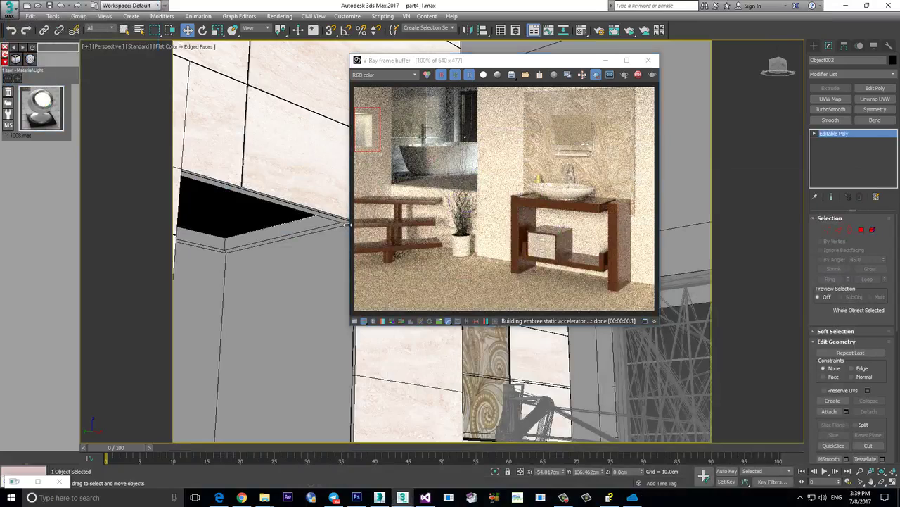
Redraw the render region around the wooden shelf unit and bring its shelves into close view
{"action": "scroll", "coordinate": [249, 177], "scroll_direction": "down", "scroll_amount": 4}
{"action": "middle_click_drag", "start_coordinate": [274, 237], "coordinate": [277, 207], "text": "alt"}
{"action": "left_click_drag", "start_coordinate": [455, 189], "coordinate": [355, 267]}
{"action": "scroll", "coordinate": [255, 189], "scroll_direction": "up", "scroll_amount": 3}
{"action": "scroll", "coordinate": [255, 188], "scroll_direction": "up", "scroll_amount": 2}
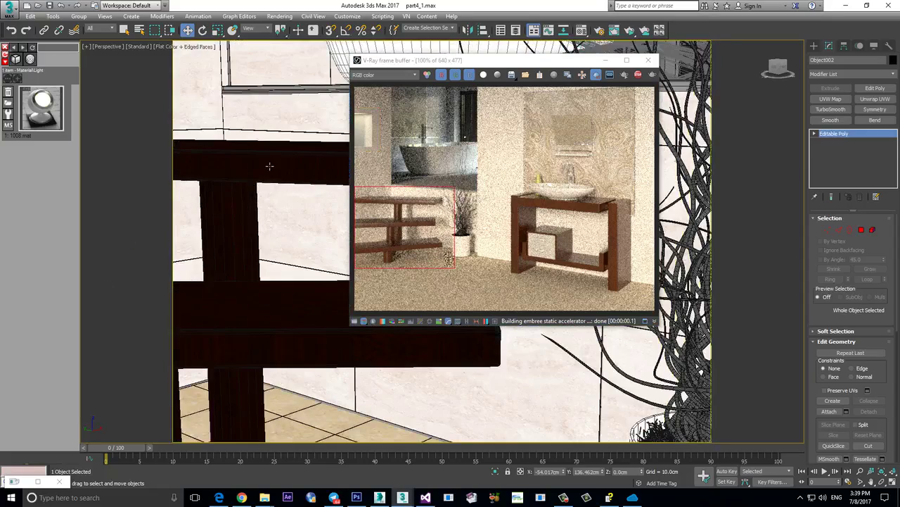
Select the top shelf board and convert it to Editable Poly
{"action": "left_click", "coordinate": [264, 168]}
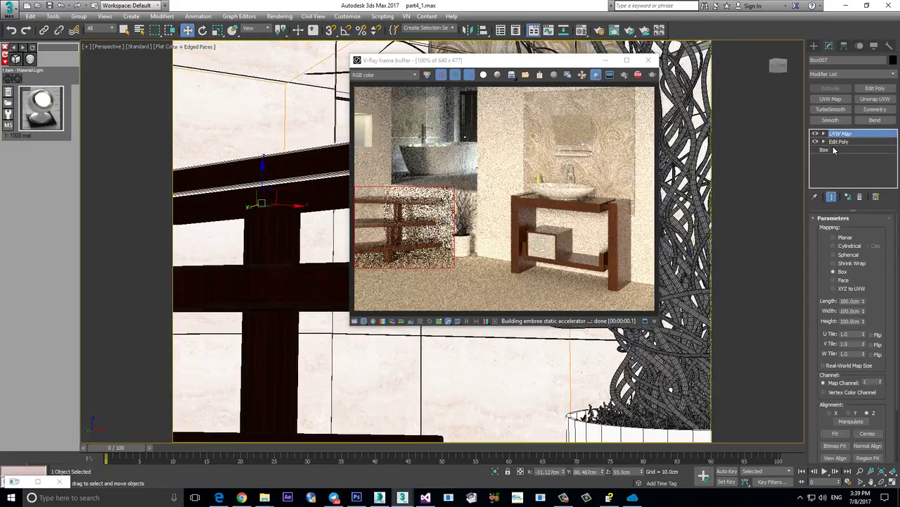
{"action": "right_click", "coordinate": [309, 178]}
{"action": "mouse_move", "coordinate": [342, 275]}
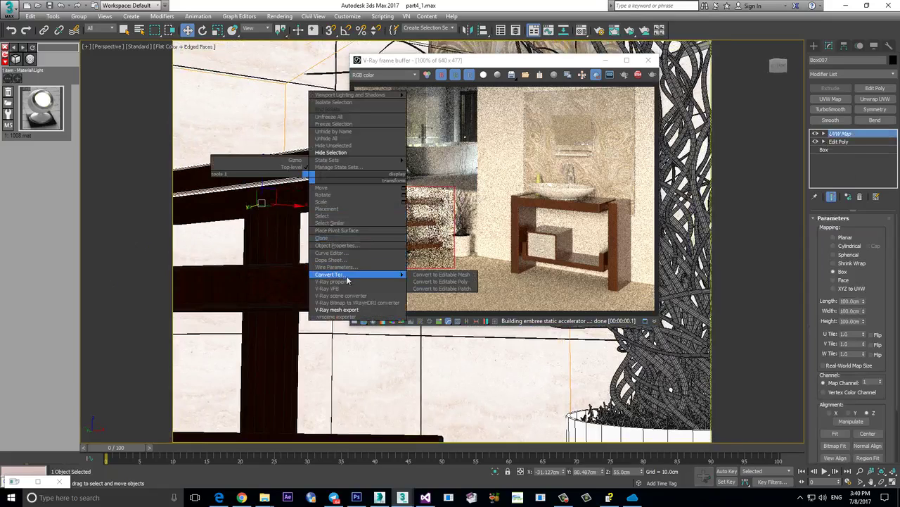
{"action": "left_click", "coordinate": [442, 280]}
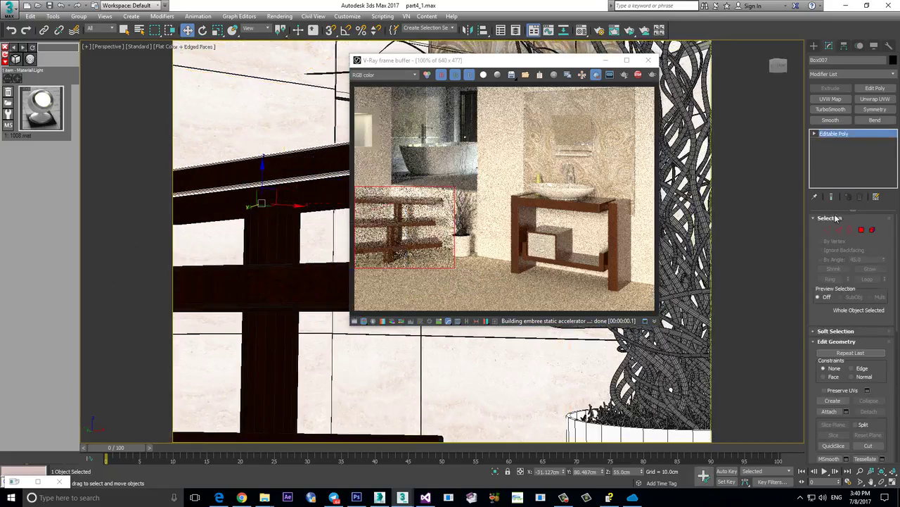
Select the underside polygon of the top shelf board and apply light material 1008 to it
{"action": "left_click", "coordinate": [862, 230]}
{"action": "left_click", "coordinate": [327, 200]}
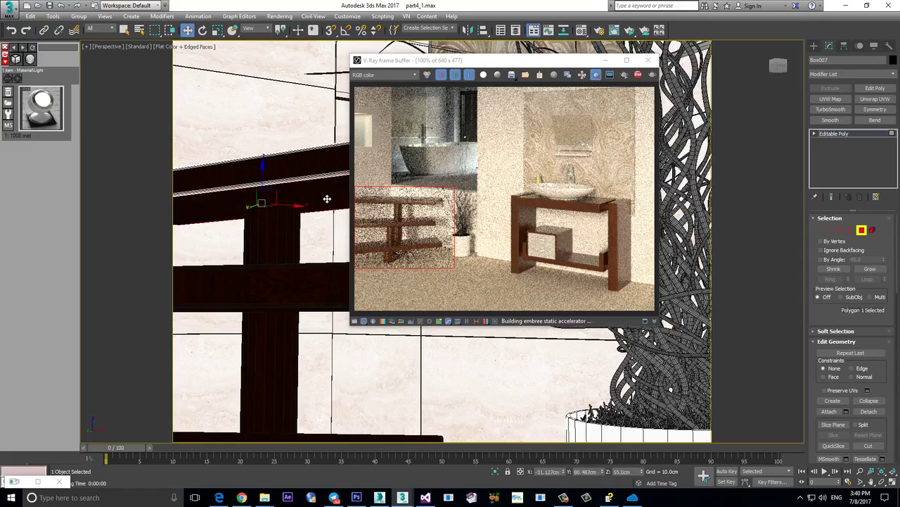
{"action": "double_click", "coordinate": [43, 104]}
{"action": "left_click", "coordinate": [39, 68]}
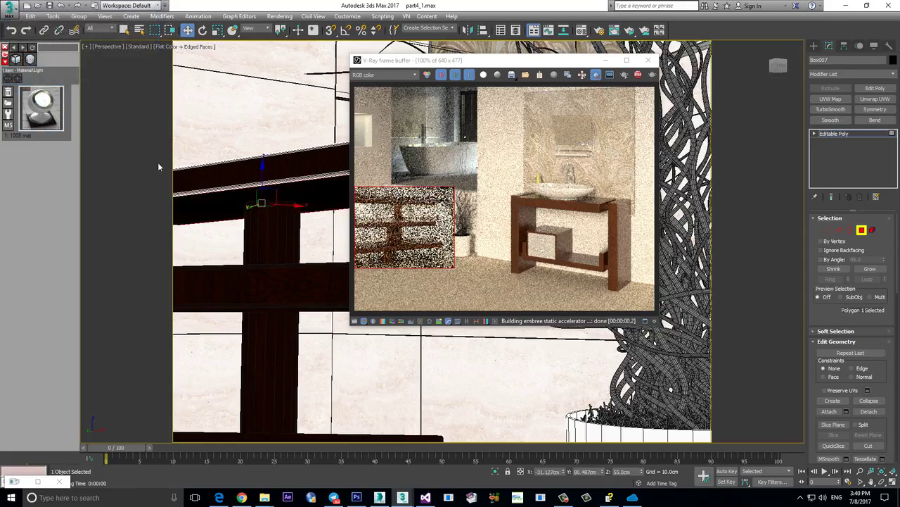
Attach the two lower shelf boards to the top board and leave polygon editing
{"action": "middle_click_drag", "start_coordinate": [245, 226], "coordinate": [242, 129]}
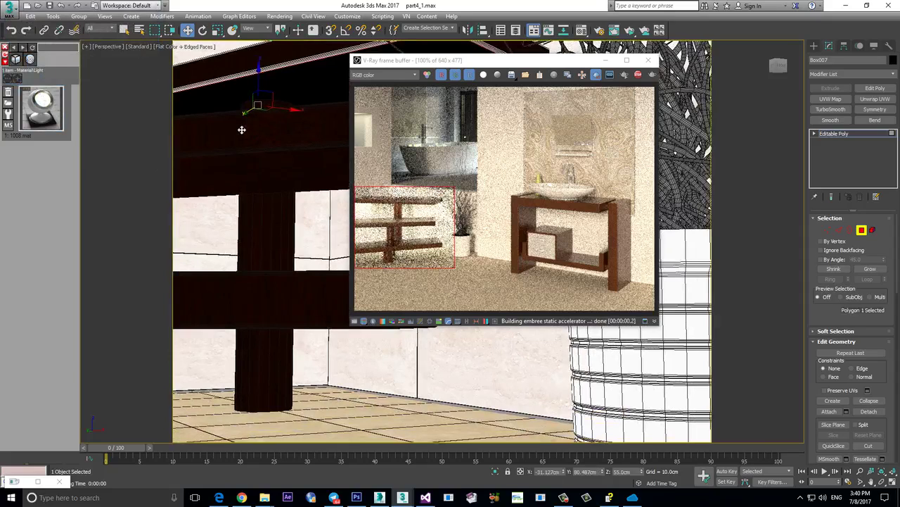
{"action": "left_click", "coordinate": [831, 413]}
{"action": "left_click", "coordinate": [313, 144]}
{"action": "left_click", "coordinate": [499, 236]}
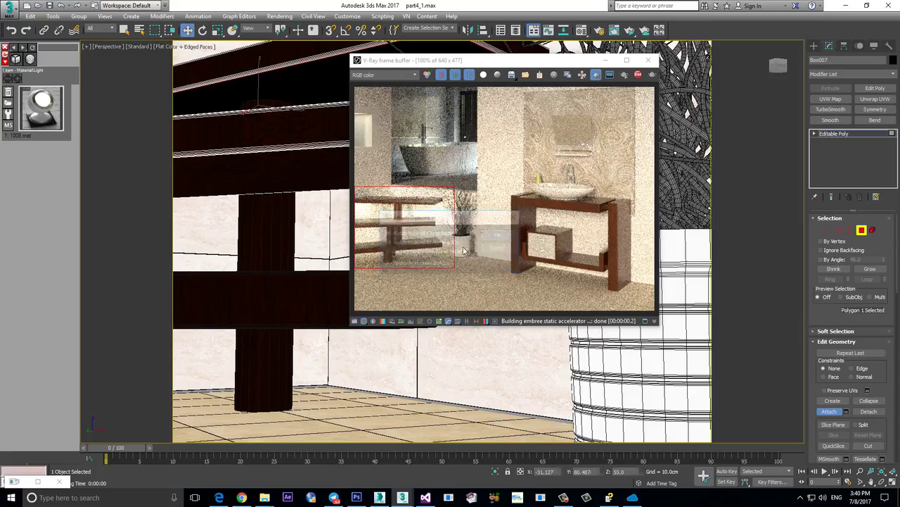
{"action": "left_click", "coordinate": [320, 289]}
{"action": "left_click", "coordinate": [501, 235]}
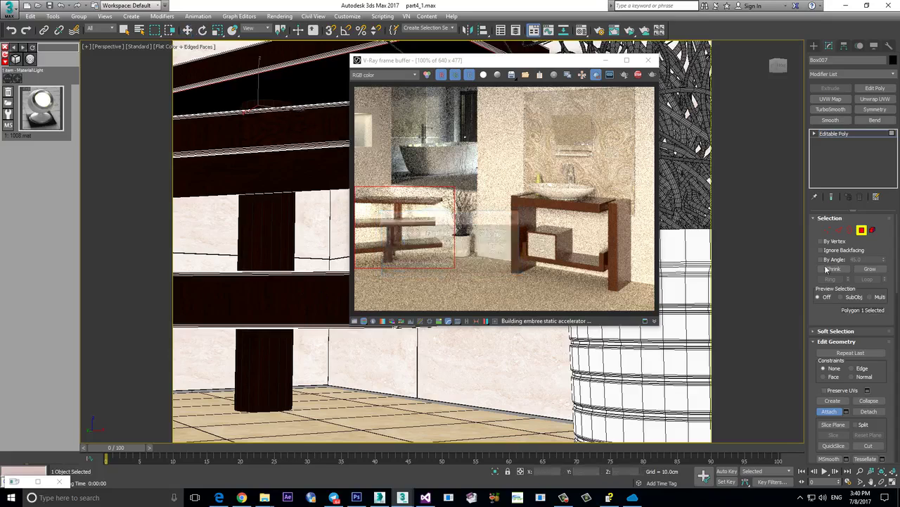
{"action": "left_click", "coordinate": [864, 230]}
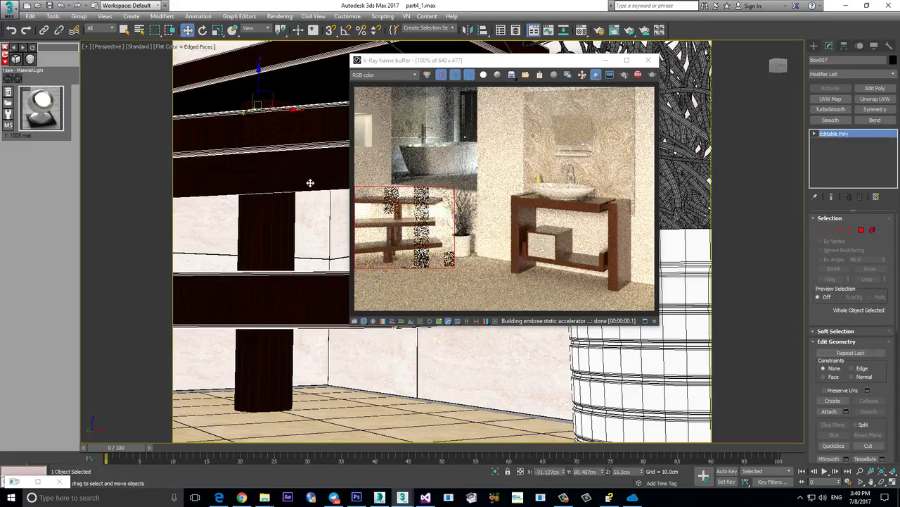
Select the underside polygons of the two lower shelf boards and apply light material 1008 to them
{"action": "key", "text": "4"}
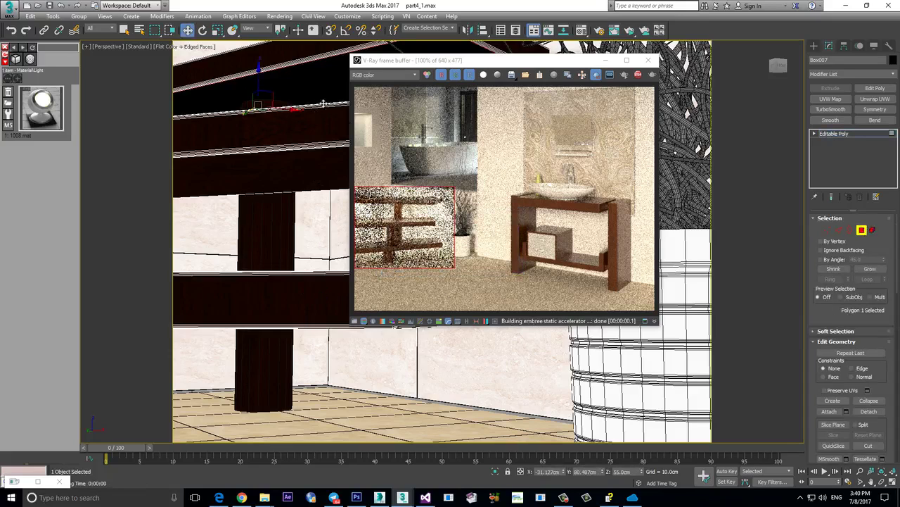
{"action": "left_click", "coordinate": [298, 184]}
{"action": "middle_click_drag", "start_coordinate": [314, 187], "coordinate": [225, 364], "text": "alt"}
{"action": "scroll", "coordinate": [305, 219], "scroll_direction": "down", "scroll_amount": 2}
{"action": "scroll", "coordinate": [292, 221], "scroll_direction": "up", "scroll_amount": 2}
{"action": "scroll", "coordinate": [279, 220], "scroll_direction": "down", "scroll_amount": 2}
{"action": "scroll", "coordinate": [225, 364], "scroll_direction": "down", "scroll_amount": 10}
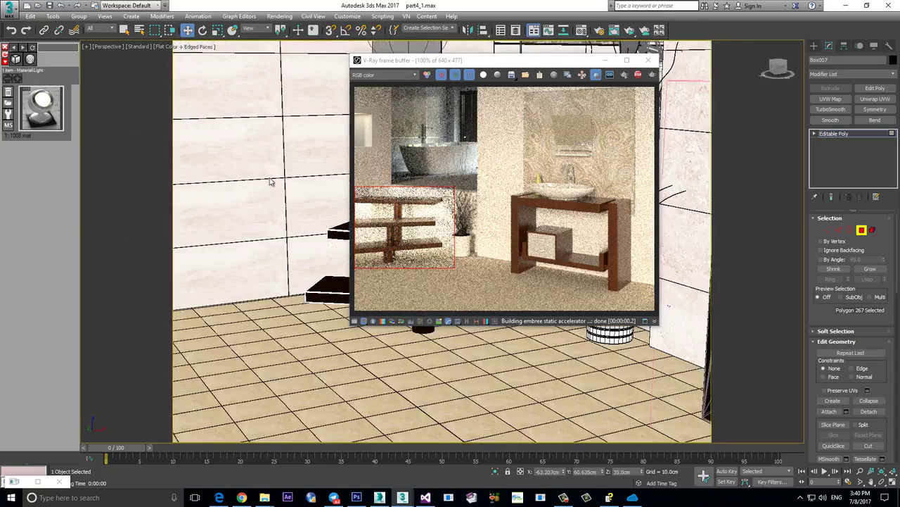
{"action": "middle_click_drag", "start_coordinate": [280, 194], "coordinate": [215, 194]}
{"action": "middle_click_drag", "start_coordinate": [272, 272], "coordinate": [250, 255], "text": "alt"}
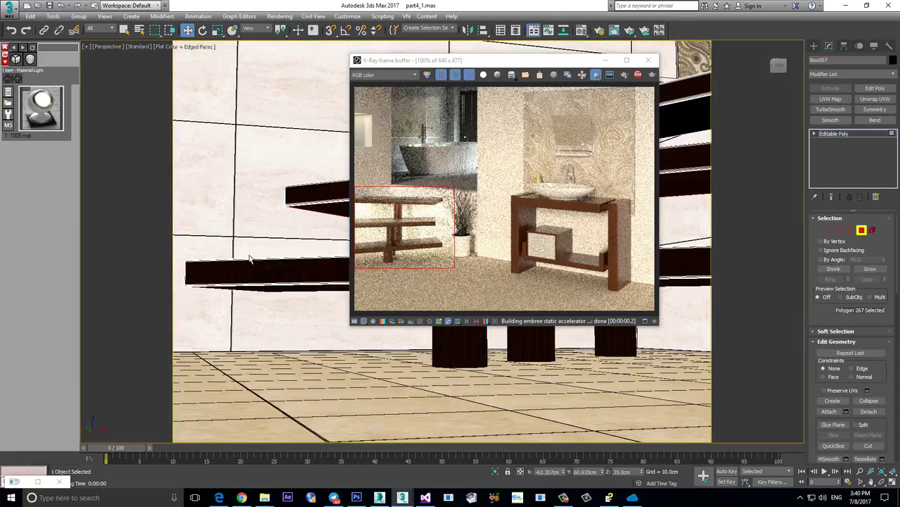
{"action": "left_click", "coordinate": [270, 288], "text": "ctrl"}
{"action": "left_click", "coordinate": [46, 100]}
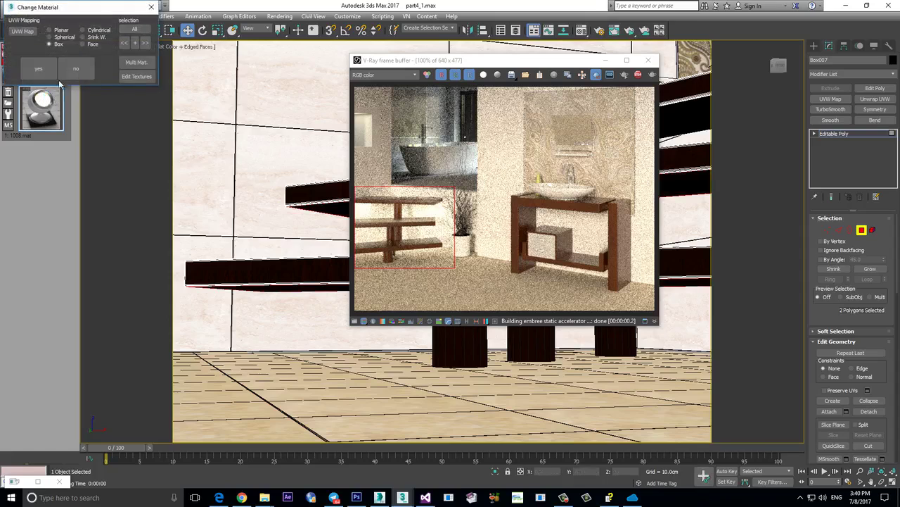
{"action": "left_click", "coordinate": [42, 70]}
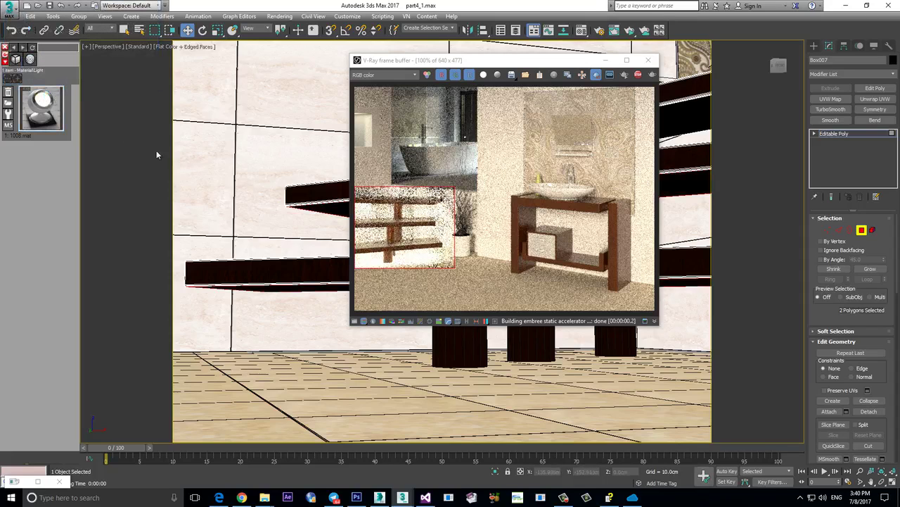
Enlarge the render region around the shelves, then sample their light material into the Material Editor and set its color multiplier to 0.8
{"action": "left_click_drag", "start_coordinate": [477, 171], "coordinate": [330, 344]}
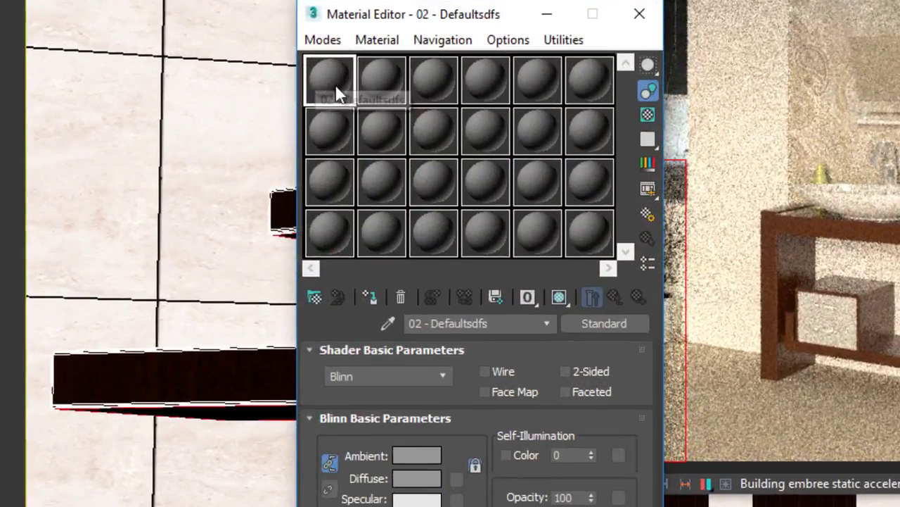
{"action": "left_click", "coordinate": [259, 347]}
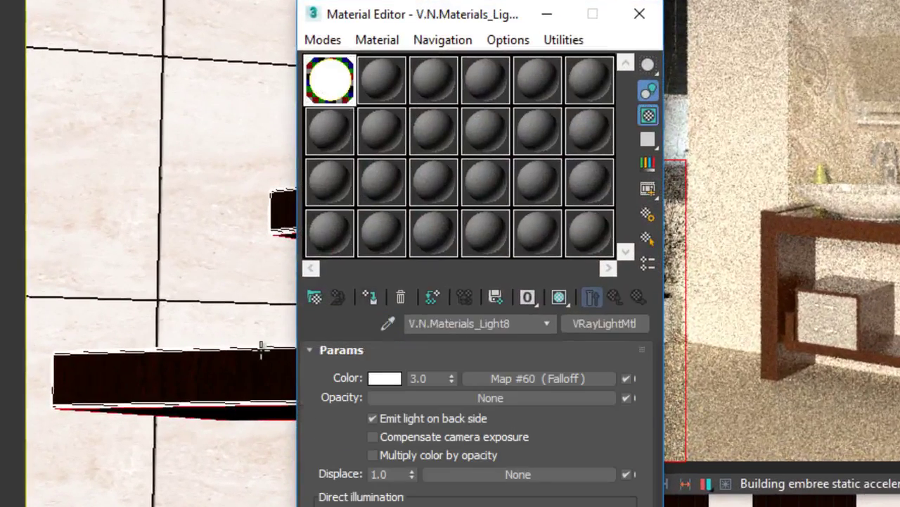
{"action": "double_click", "coordinate": [425, 379]}
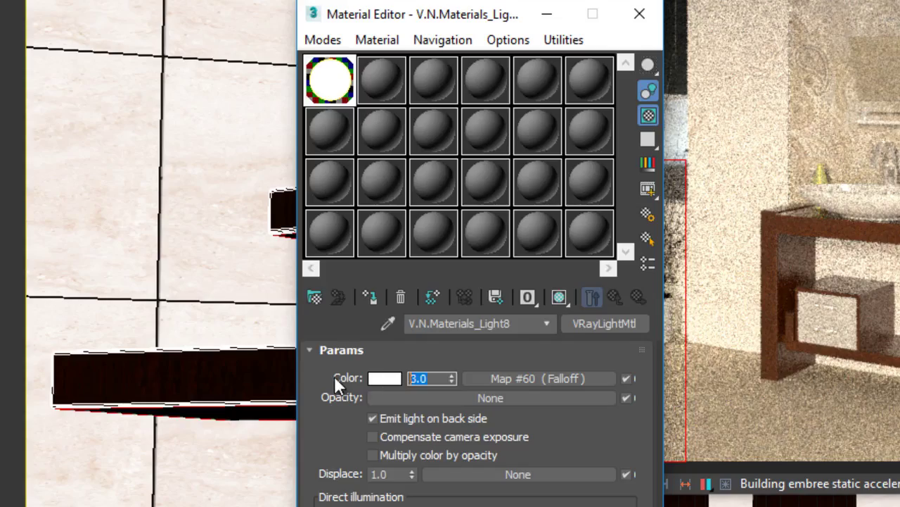
{"action": "type", "text": ".8"}
{"action": "key", "text": "Return"}
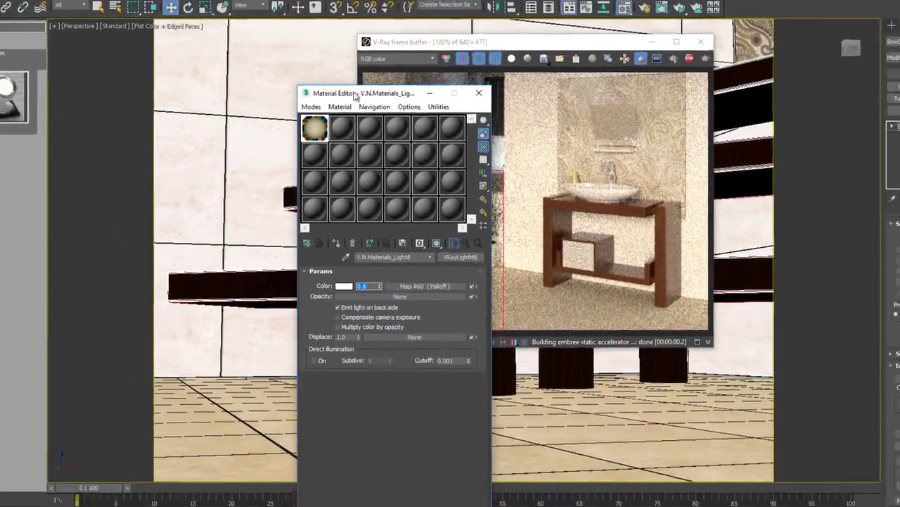
Close the Material Editor and turn off the render region in the frame buffer
{"action": "left_click_drag", "start_coordinate": [355, 96], "coordinate": [165, 97]}
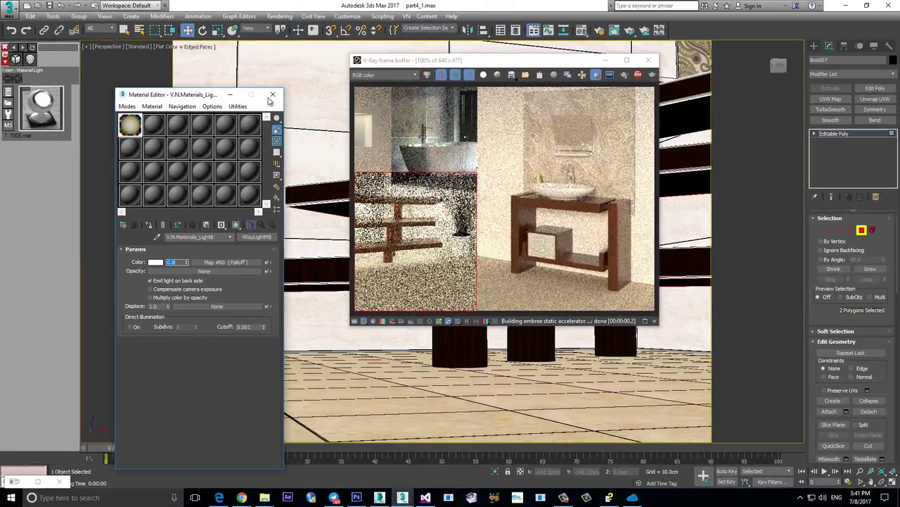
{"action": "key", "text": "m"}
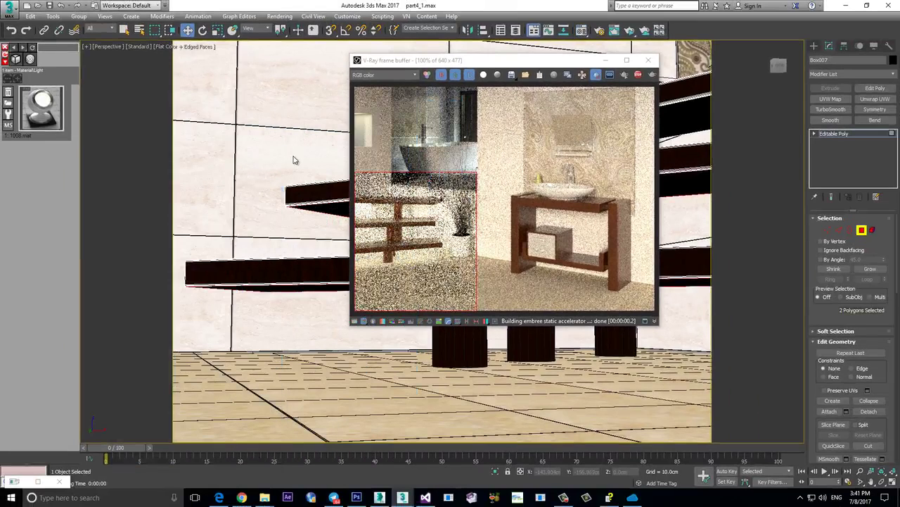
{"action": "left_click", "coordinate": [600, 76]}
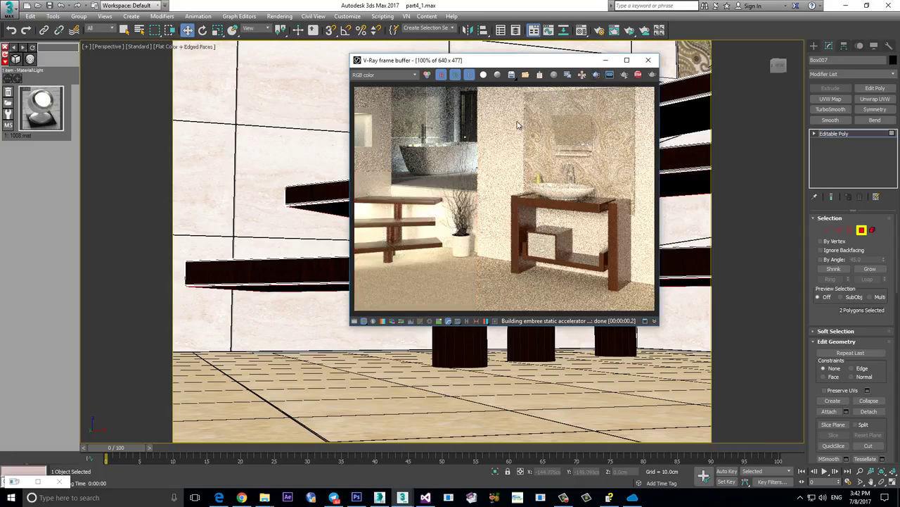